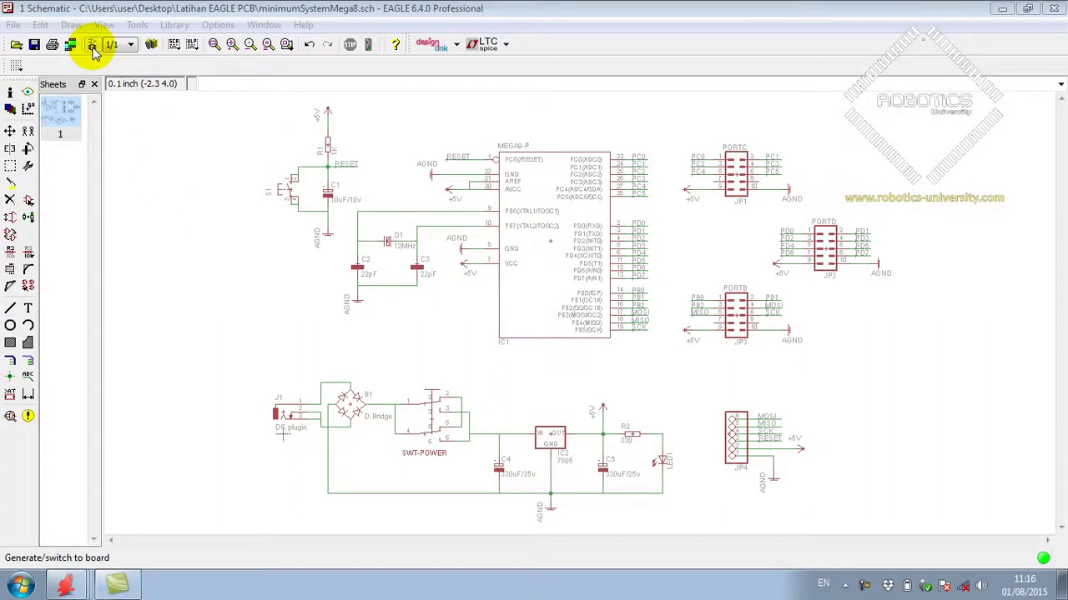
# - Switch from the schematic to the minimumSystemMega8 board layout
pyautogui.click(93, 48)
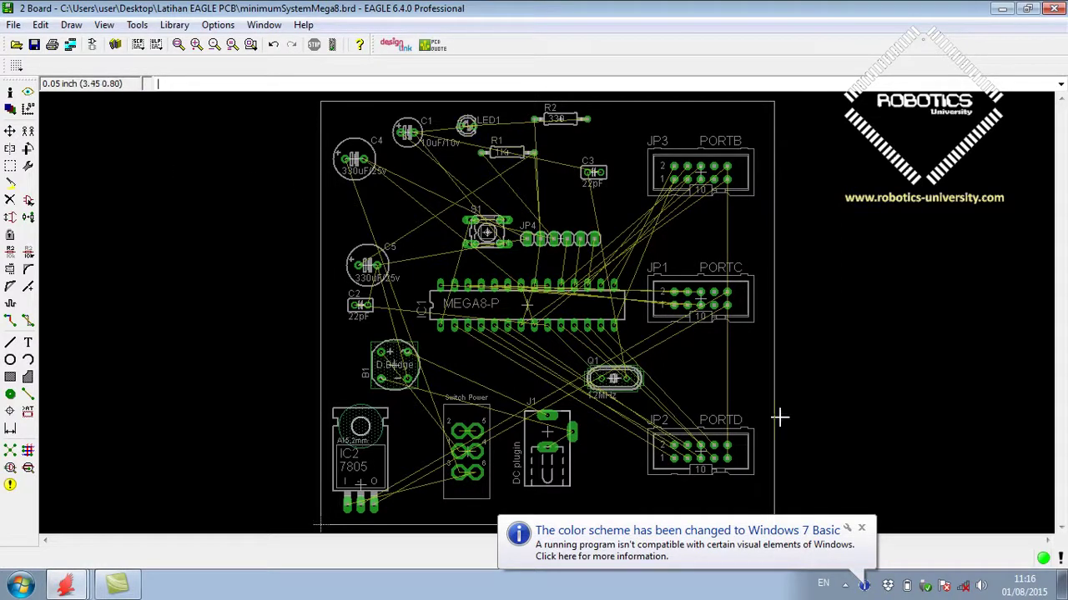
# - Dismiss the Windows colour-scheme notification and refocus the board editor
pyautogui.click(862, 529)
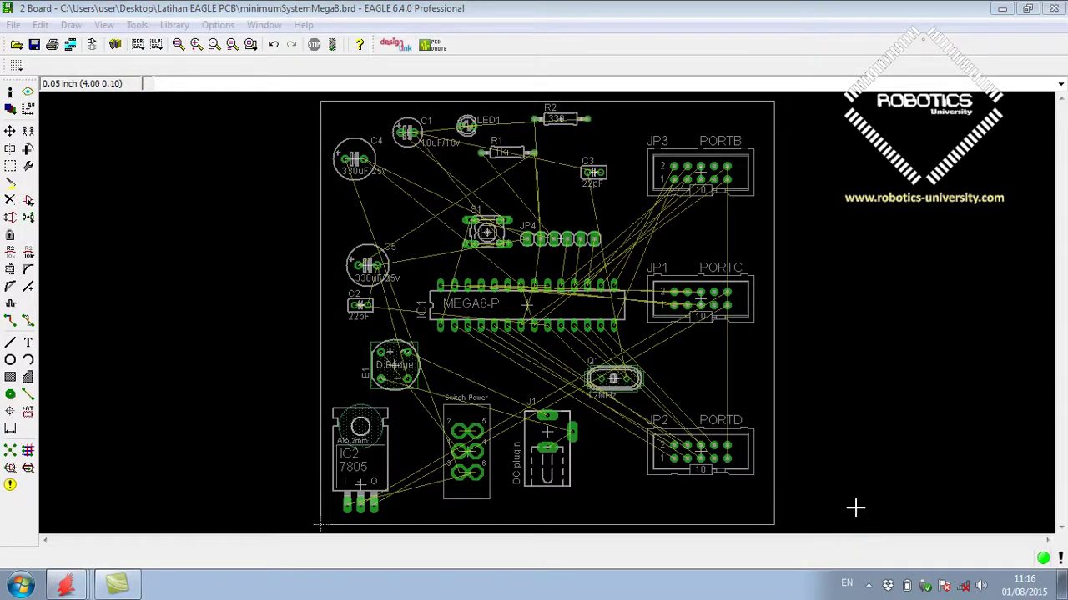
pyautogui.click(130, 84)
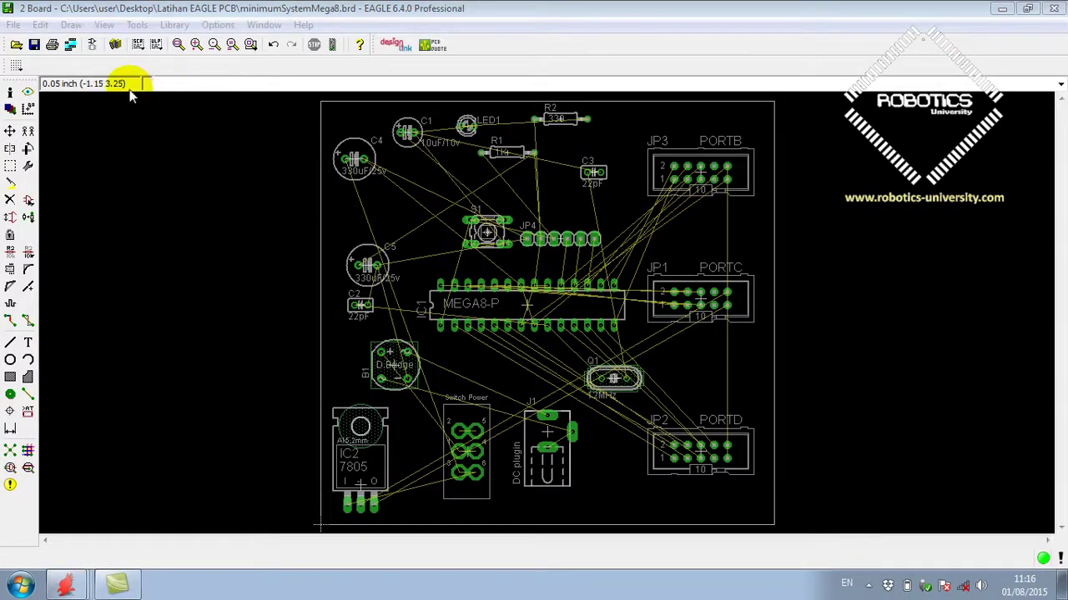
pyautogui.click(195, 179)
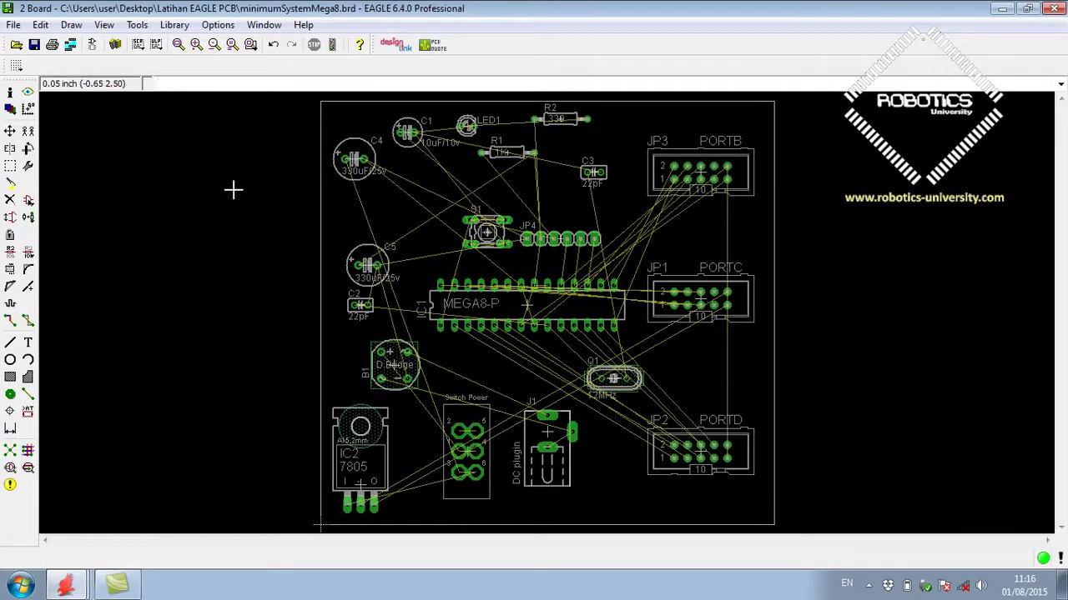
# - Zoom out on the board and select the Move tool
pyautogui.scroll(-1, 233, 190)
pyautogui.scroll(-1, 233, 186)
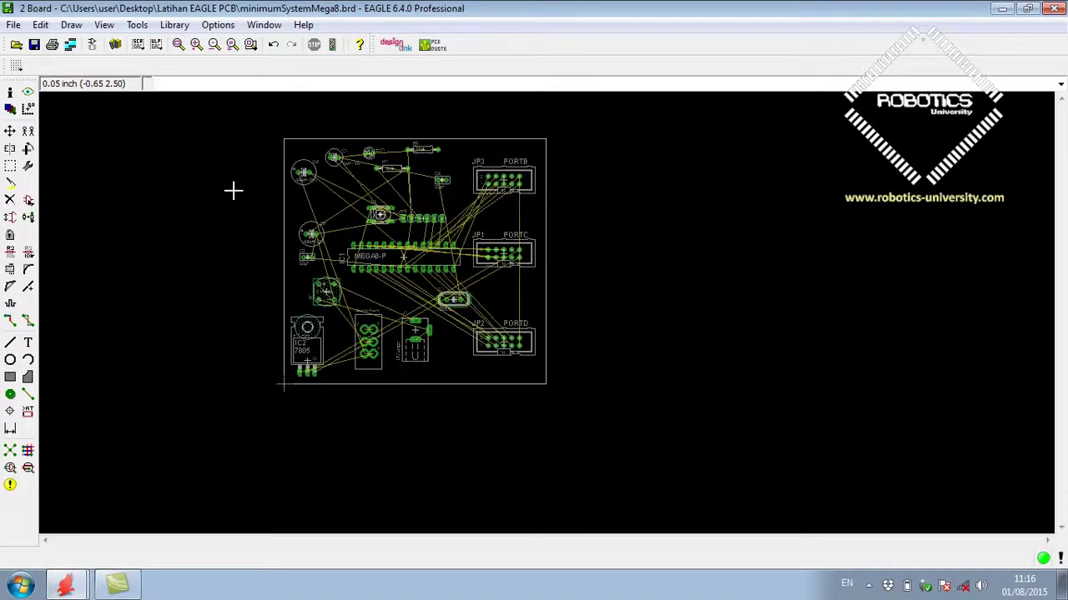
pyautogui.scroll(2, 253, 128)
pyautogui.scroll(-1, 258, 127)
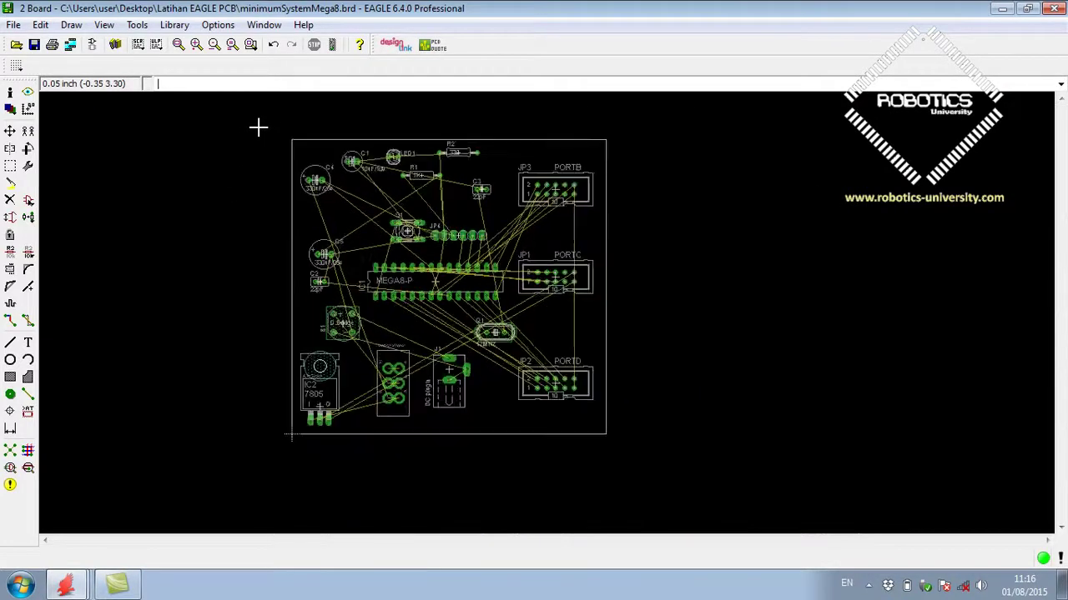
pyautogui.scroll(-1, 258, 127)
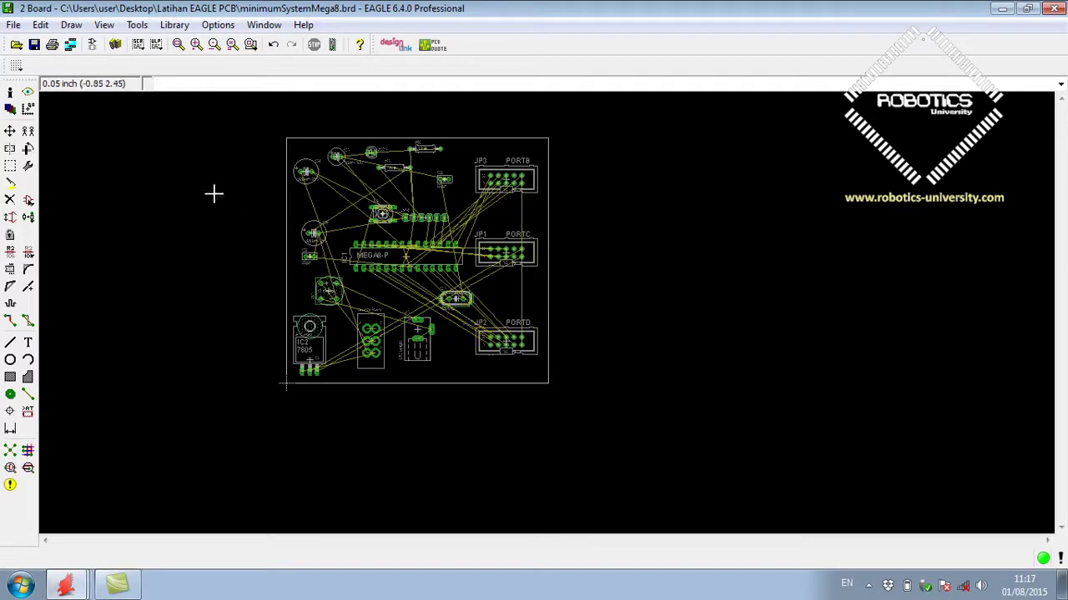
pyautogui.click(10, 131)
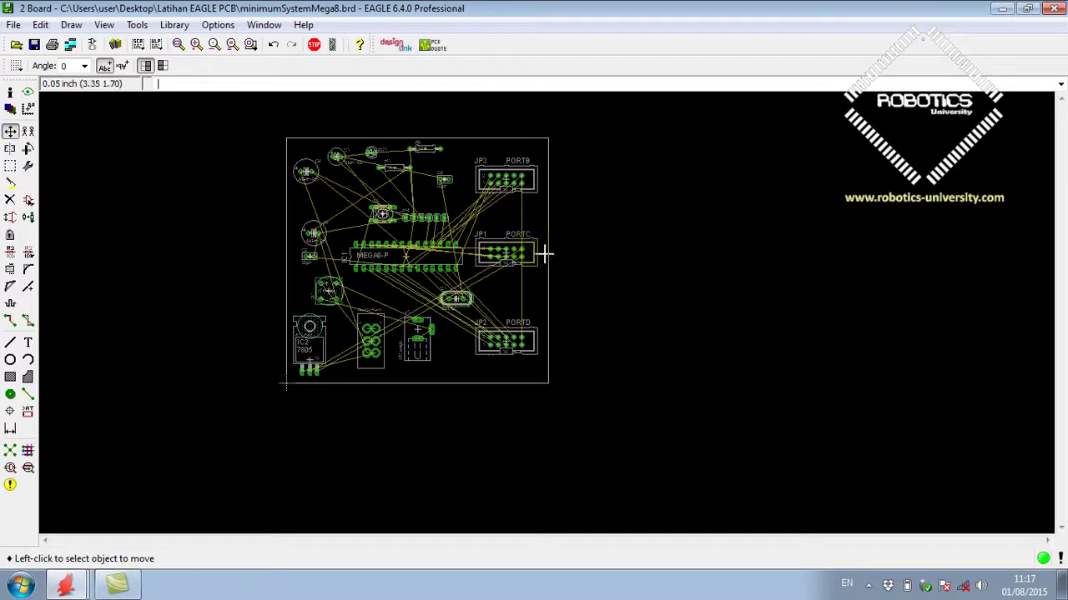
# - Move the board outline's right edge further to the right
pyautogui.click(10, 132)
pyautogui.click(548, 251)
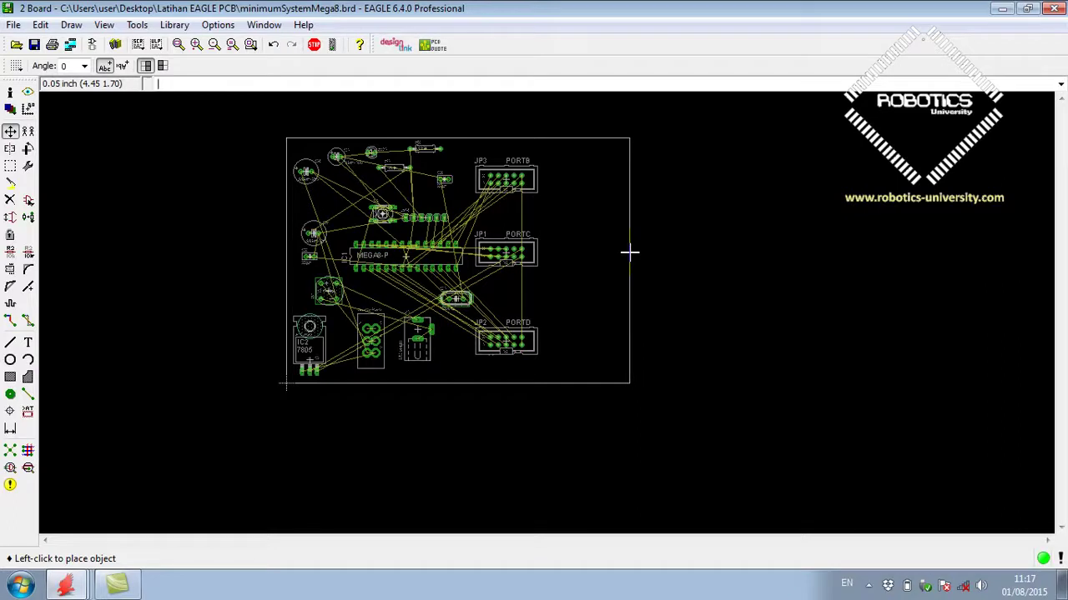
pyautogui.click(629, 252)
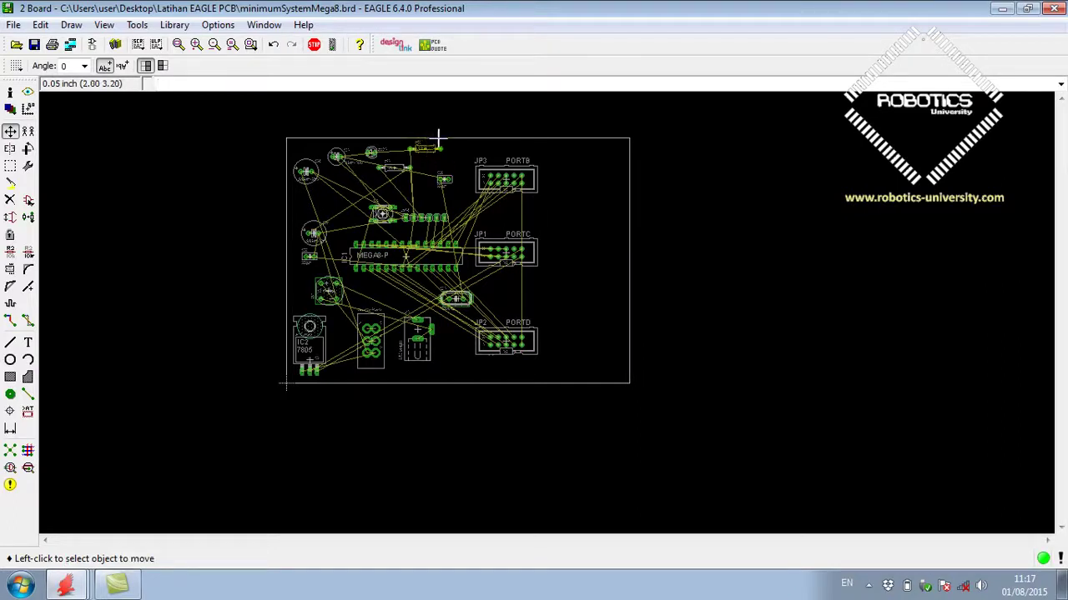
# - Raise the board outline's top edge higher above the parts
pyautogui.scroll(-1, 440, 267)
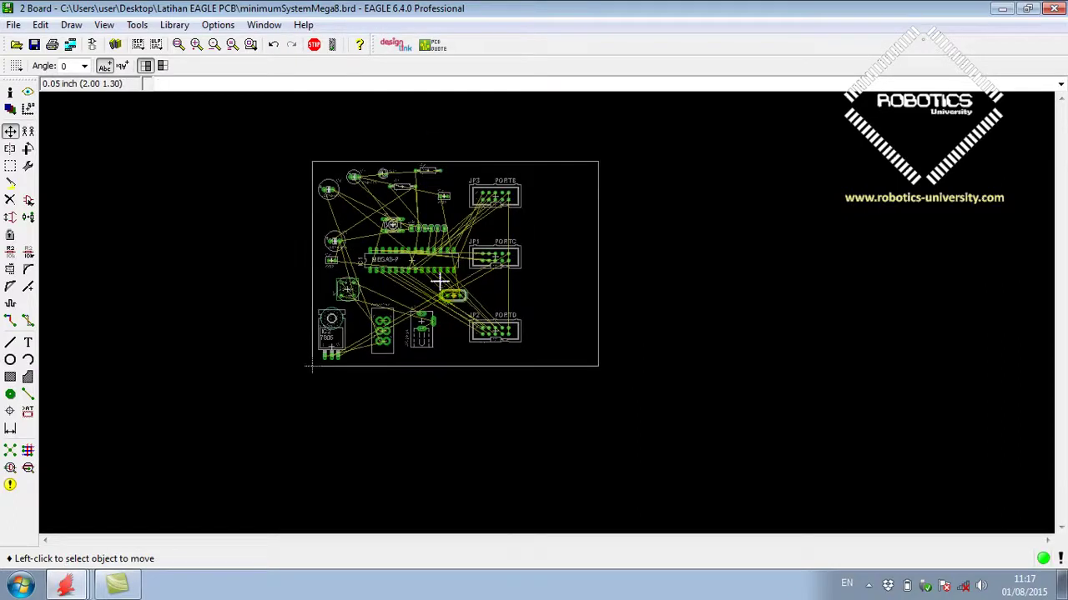
pyautogui.scroll(1, 425, 154)
pyautogui.scroll(1, 431, 184)
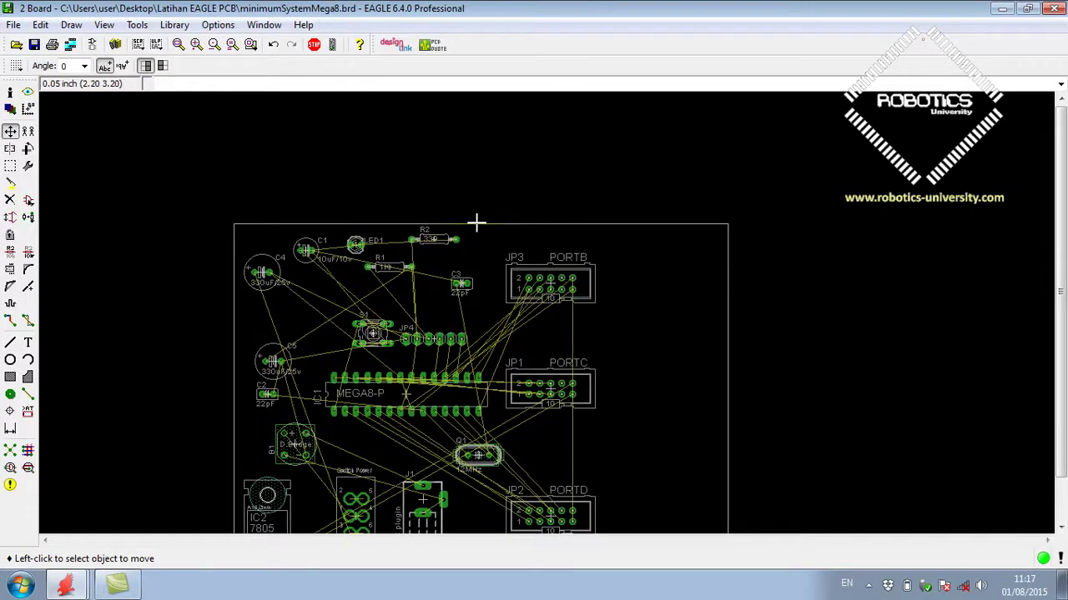
pyautogui.click(472, 222)
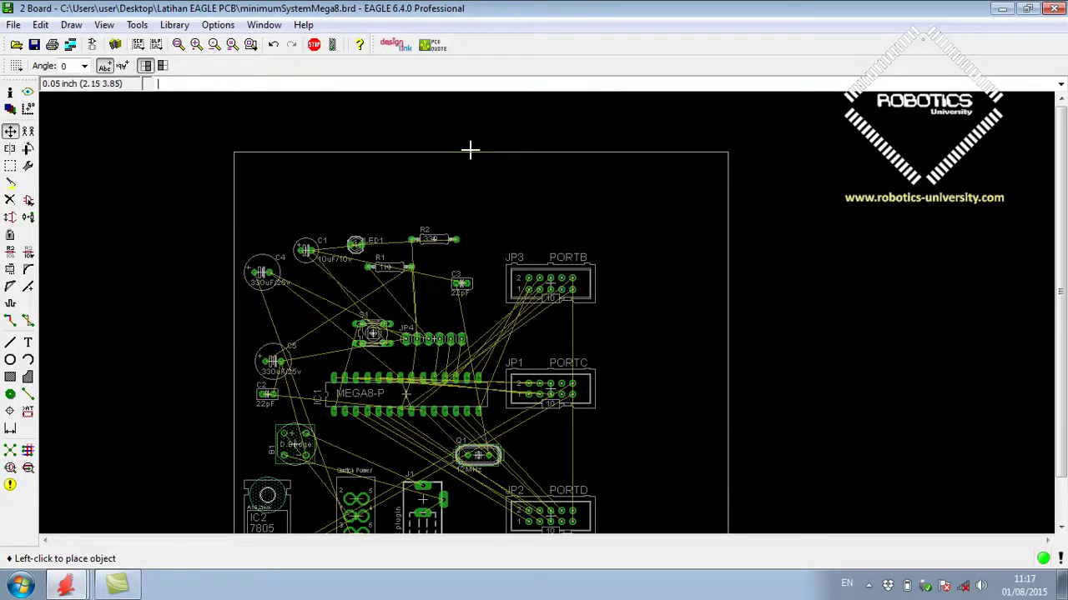
pyautogui.scroll(-1, 469, 125)
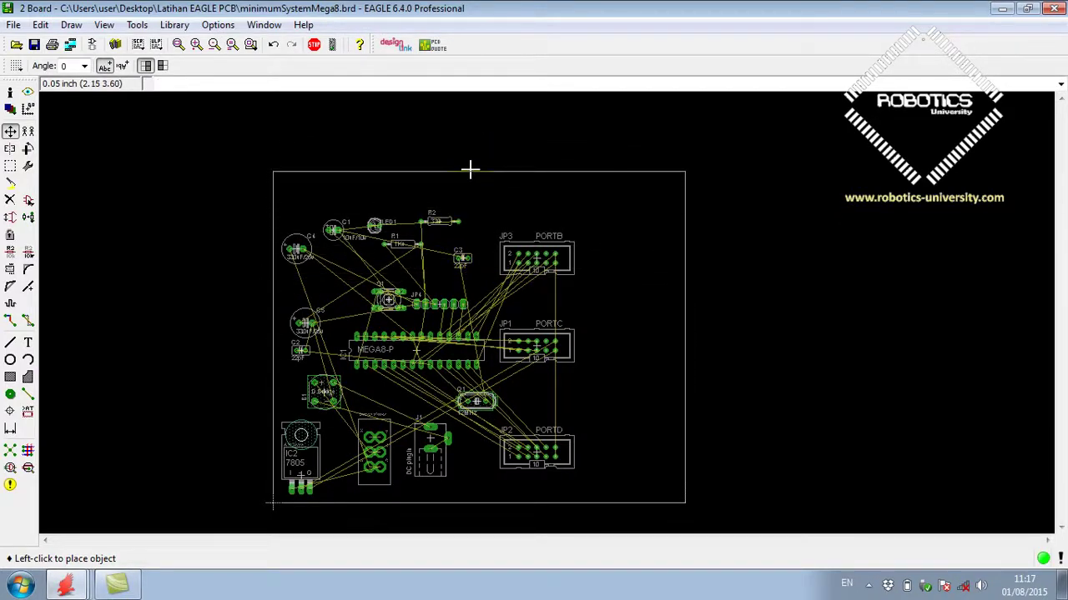
pyautogui.click(470, 171)
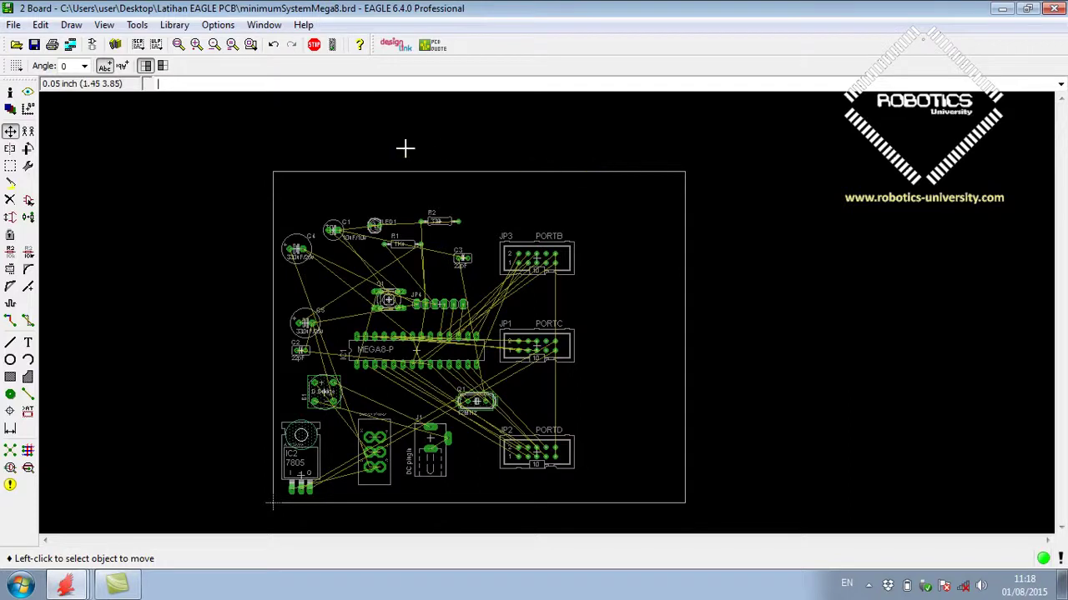
pyautogui.click(10, 94)
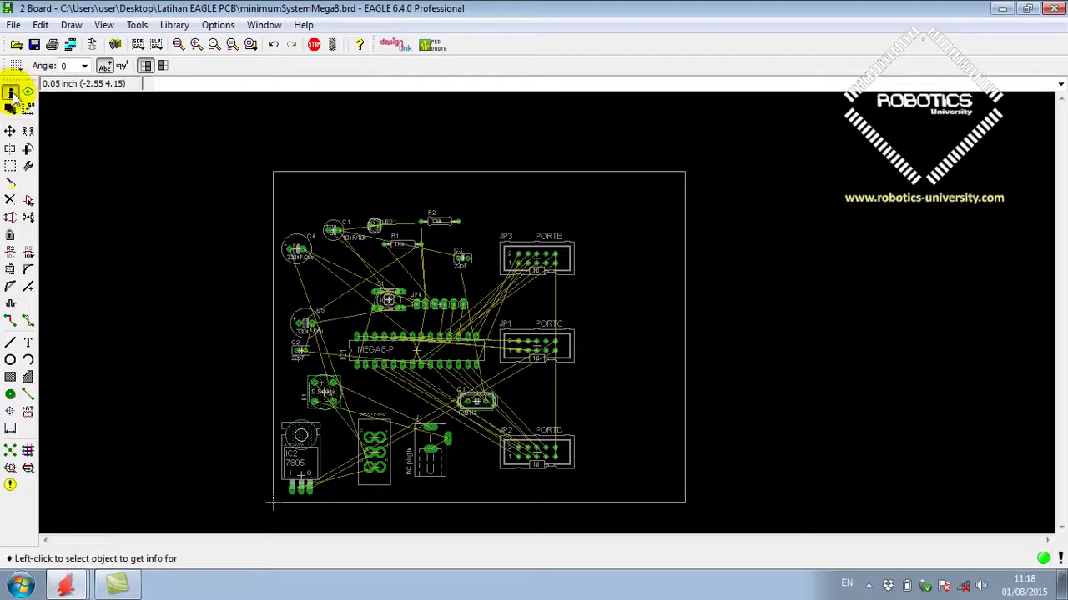
pyautogui.click(467, 172)
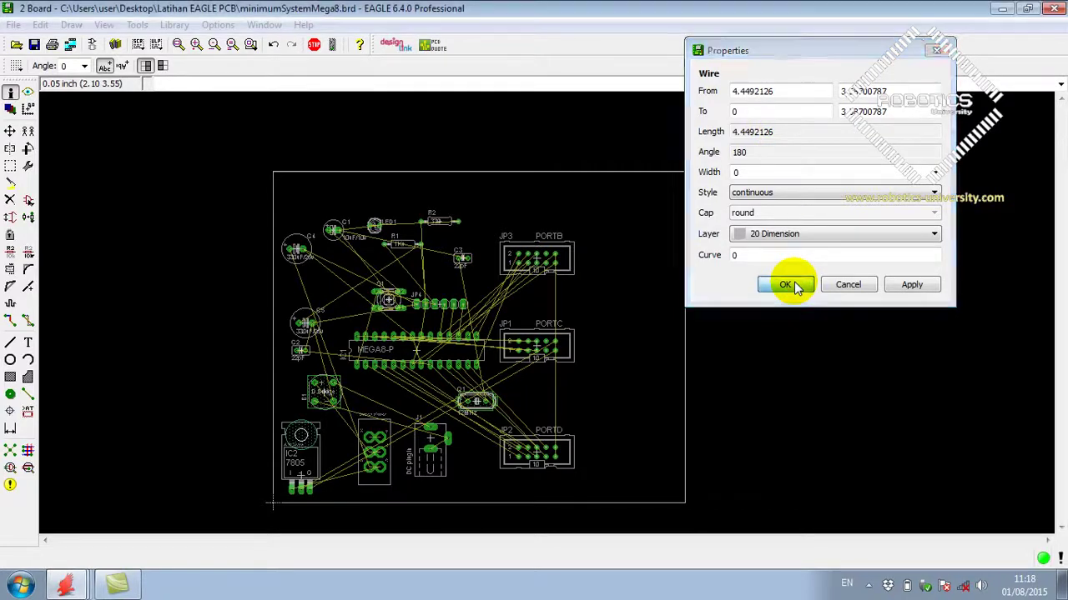
pyautogui.click(788, 285)
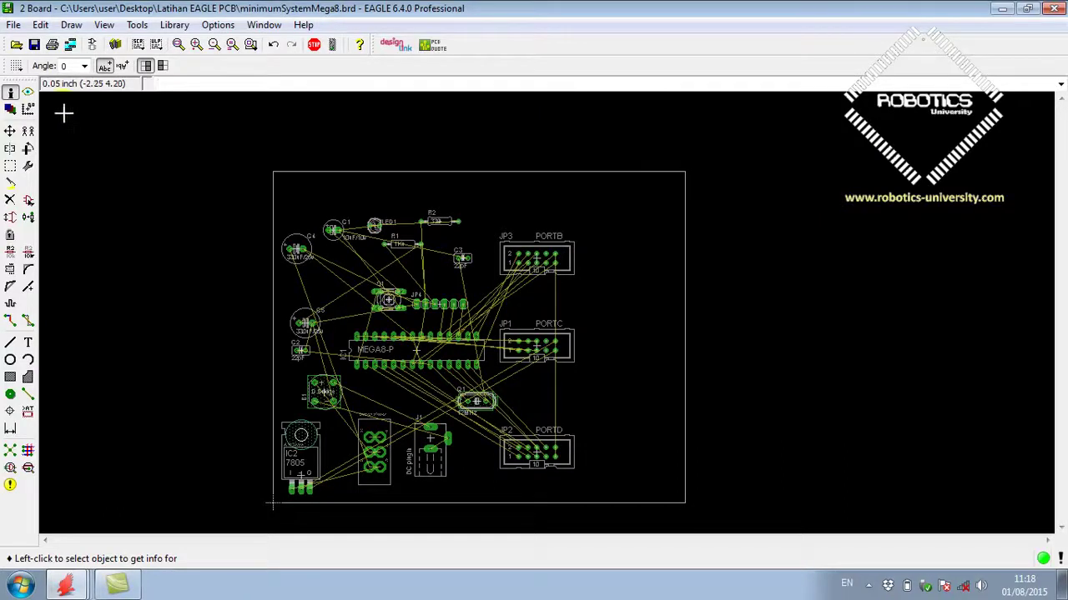
pyautogui.click(17, 68)
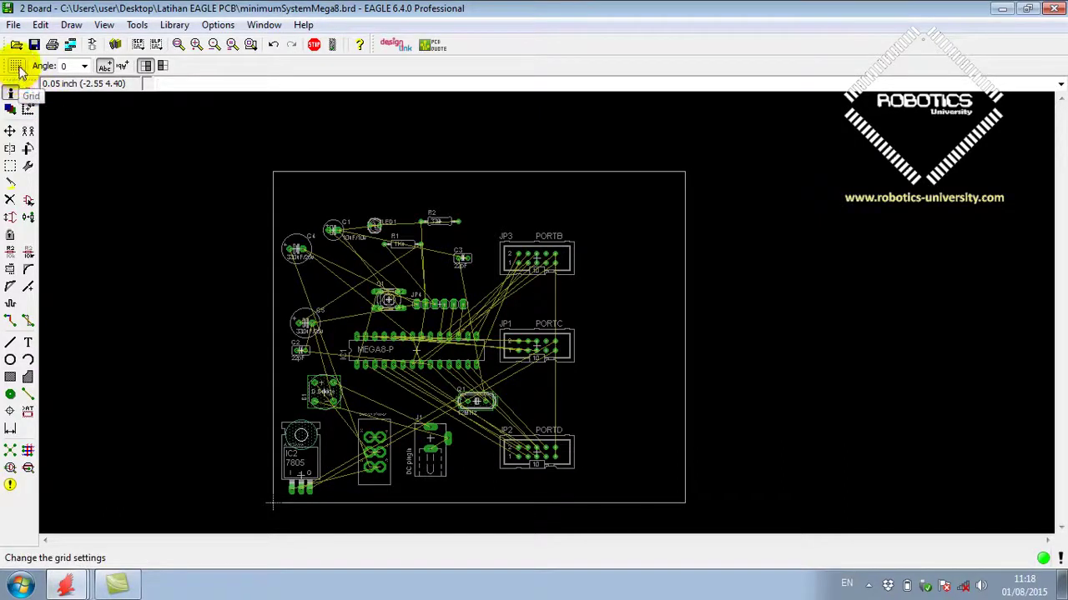
# - Switch the grid size and alternate grid to mm (1.27 mm and 0.635 mm)
pyautogui.click(17, 70)
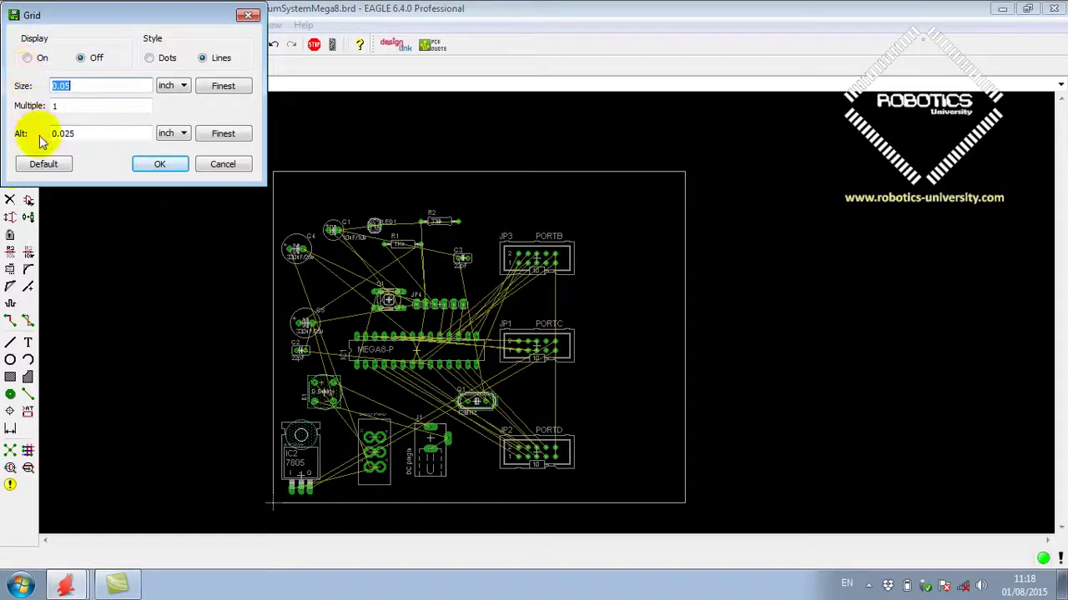
pyautogui.click(184, 89)
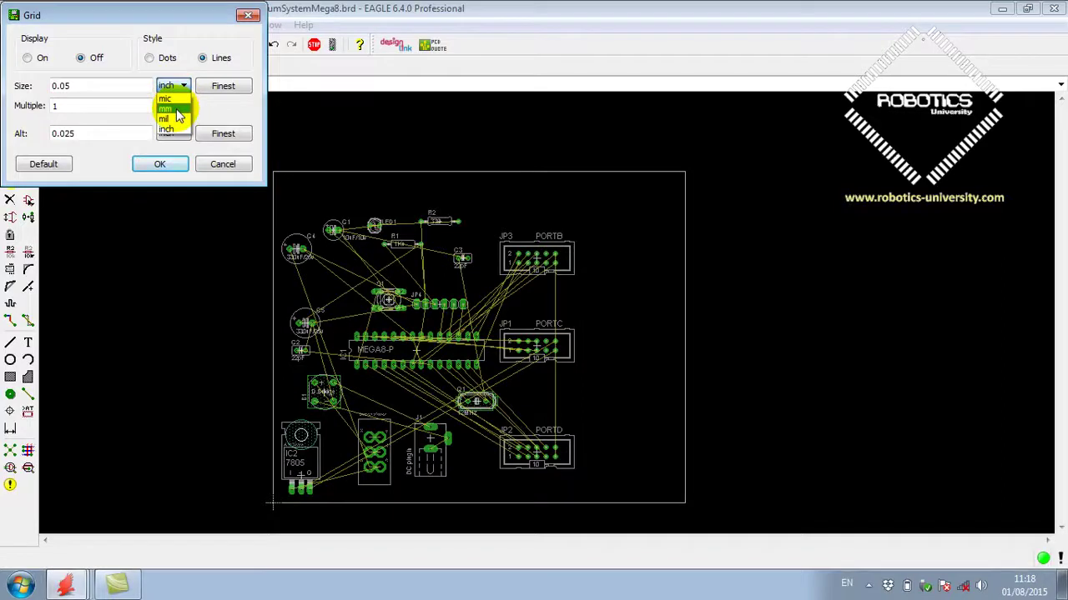
pyautogui.click(173, 109)
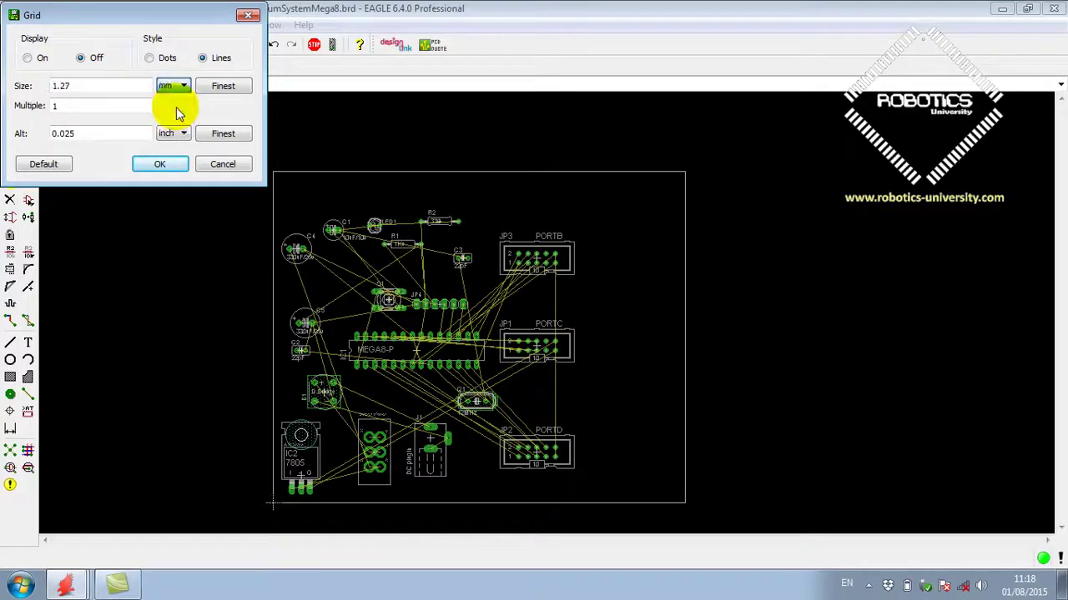
pyautogui.click(175, 134)
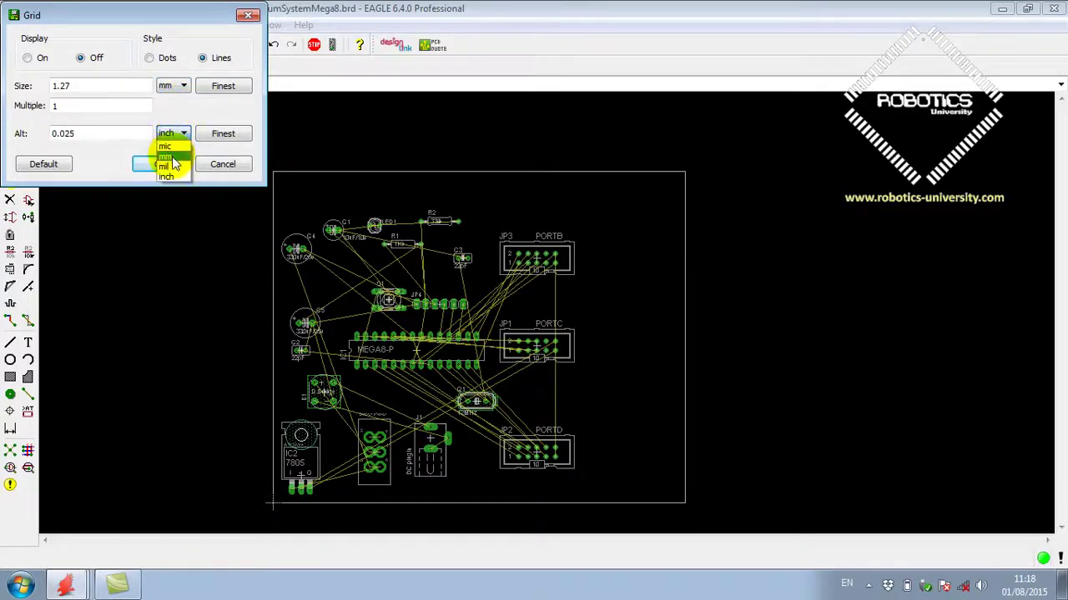
pyautogui.click(173, 158)
pyautogui.click(160, 164)
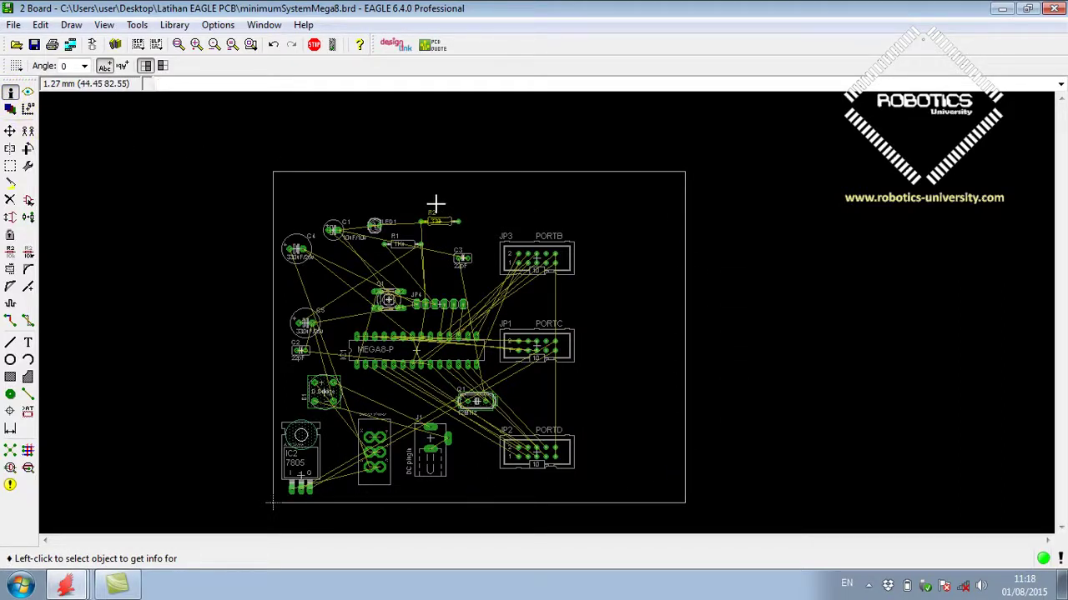
# - Inspect the top outline edge's properties, showing a 105.39 mm length
pyautogui.click(12, 96)
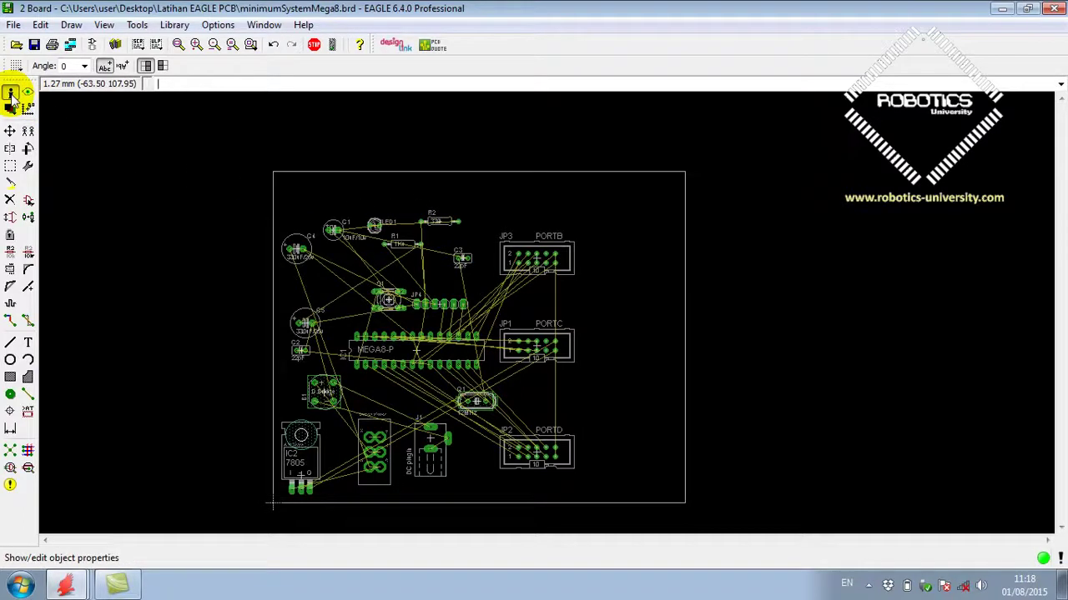
pyautogui.click(472, 172)
pyautogui.click(783, 153)
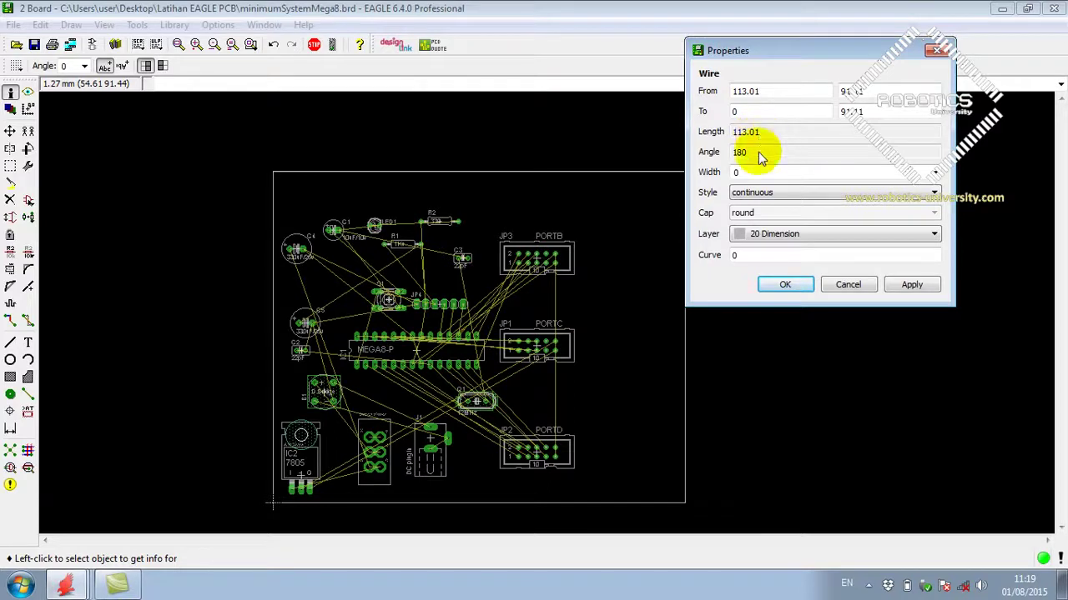
pyautogui.click(792, 286)
# - Shift the outline's right edge left and recheck the top edge's length
pyautogui.click(10, 131)
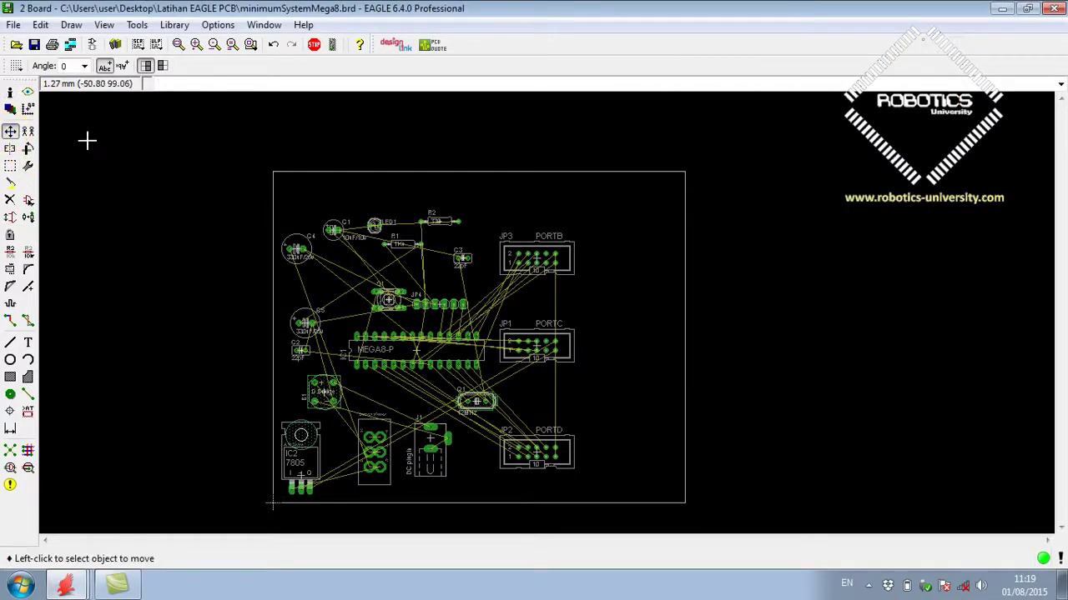
pyautogui.click(682, 336)
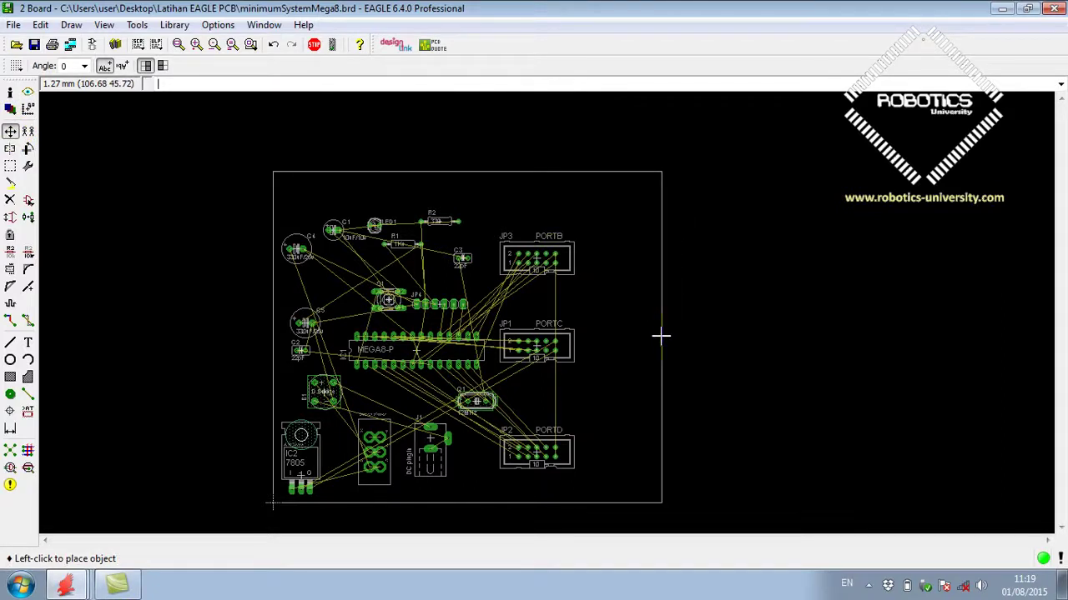
pyautogui.click(656, 336)
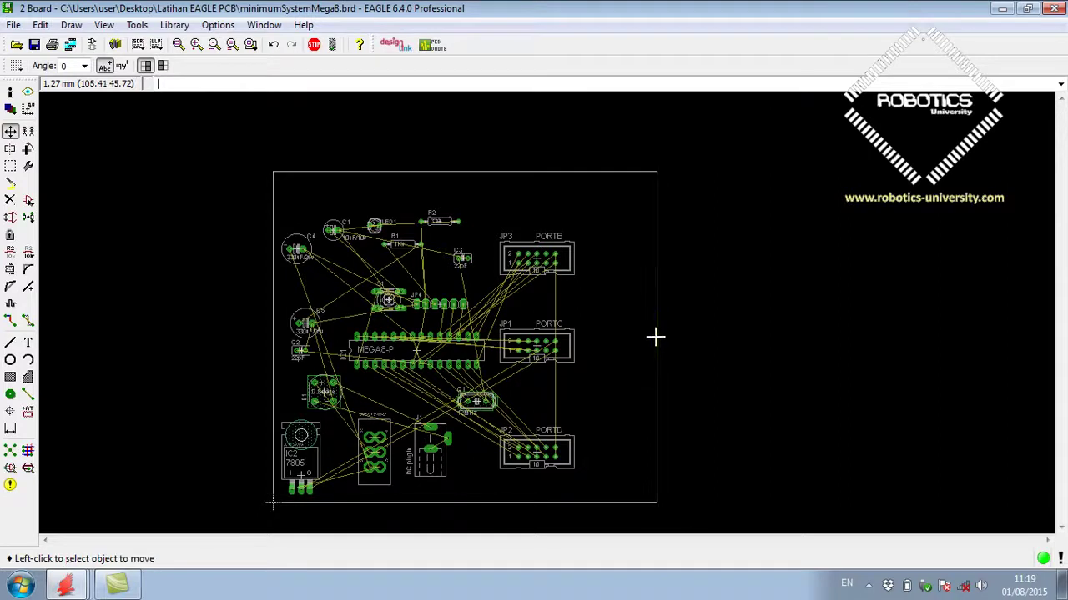
pyautogui.click(10, 92)
pyautogui.click(429, 173)
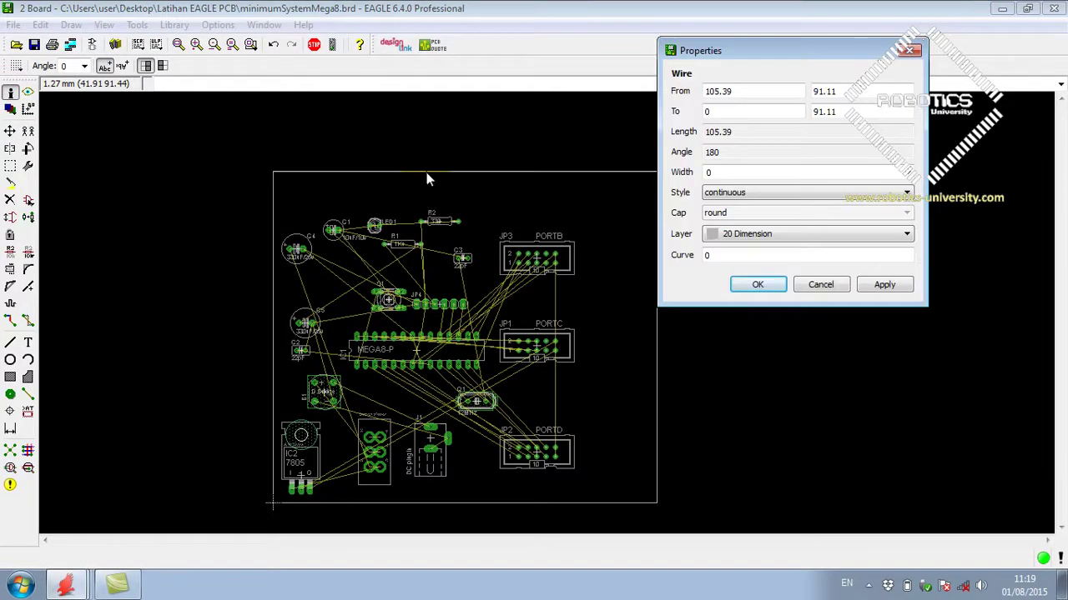
pyautogui.click(757, 285)
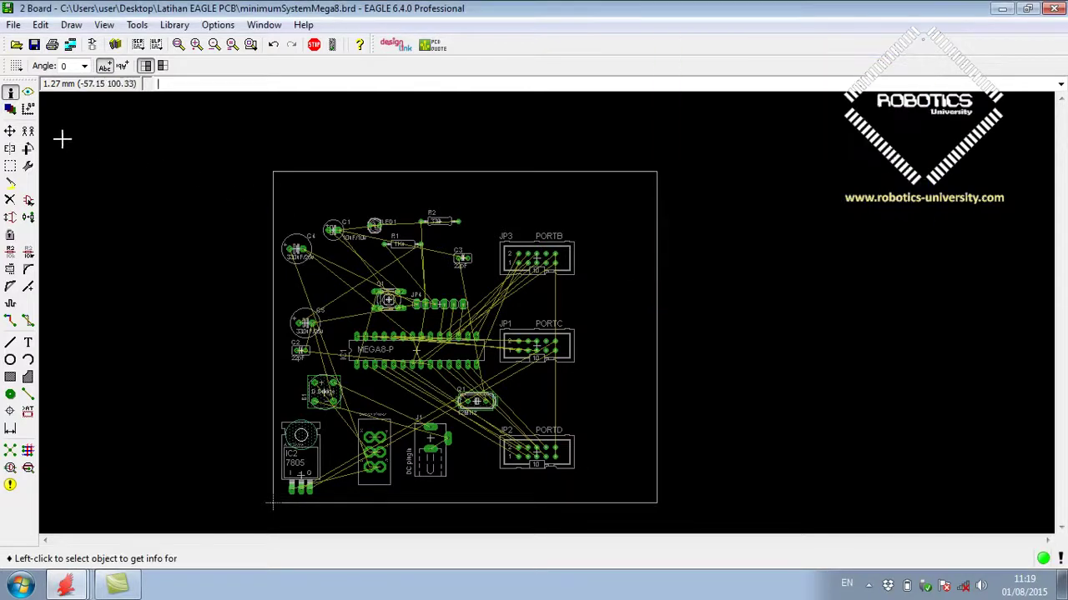
# - Nudge the right edge further left twice and check the top edge again
pyautogui.click(10, 131)
pyautogui.click(656, 322)
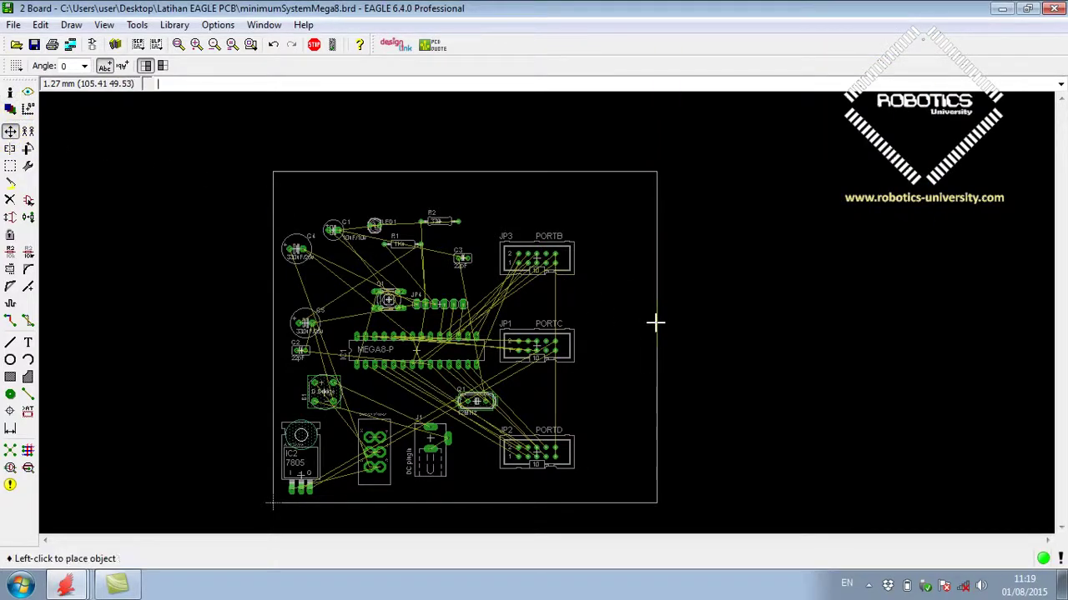
pyautogui.click(652, 322)
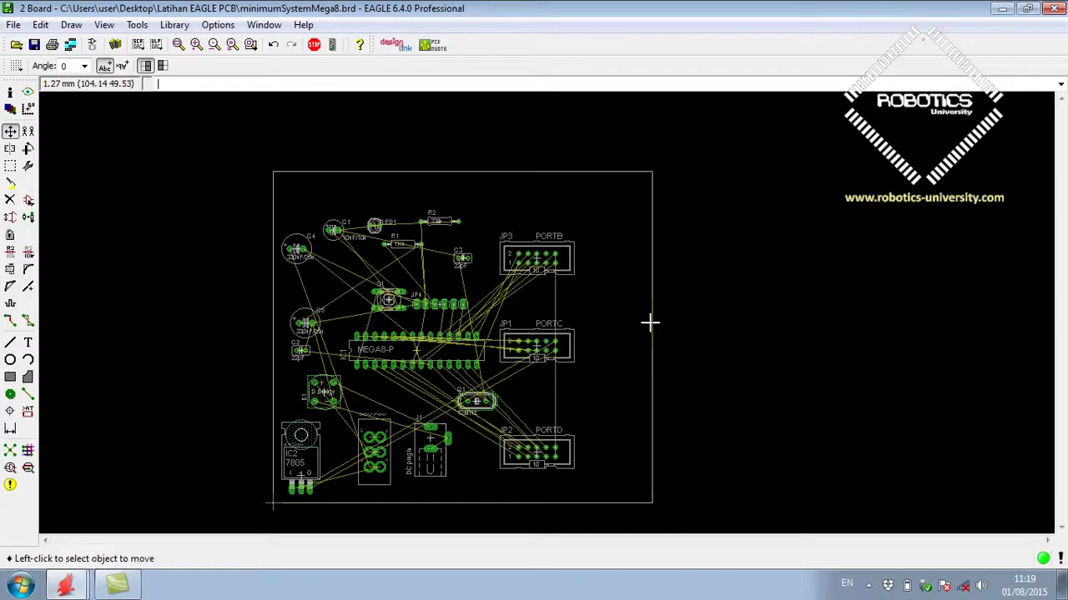
pyautogui.click(647, 324)
pyautogui.click(645, 332)
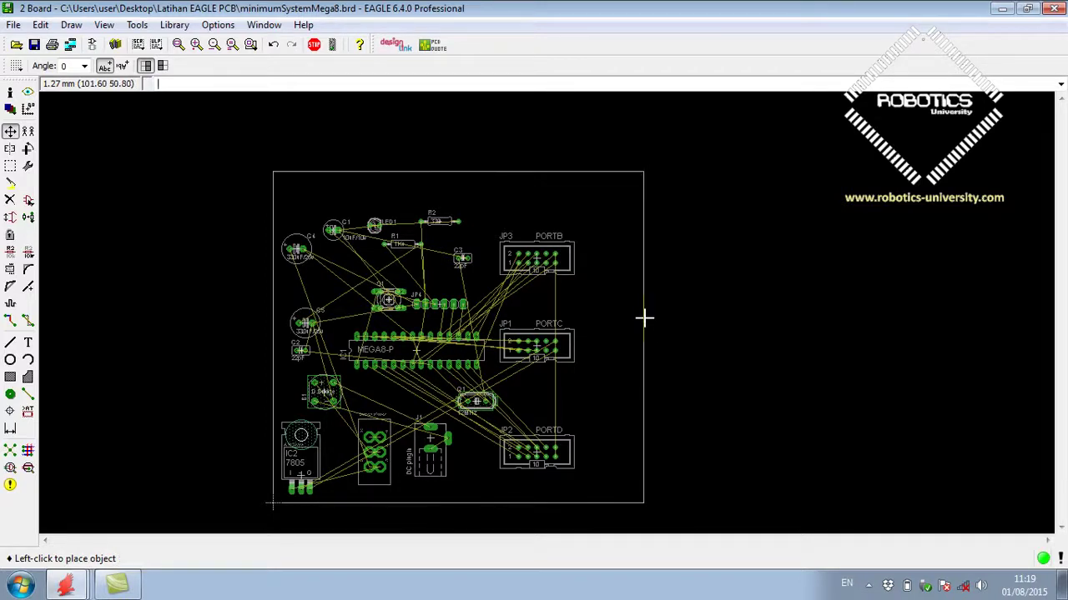
pyautogui.click(642, 328)
pyautogui.click(10, 92)
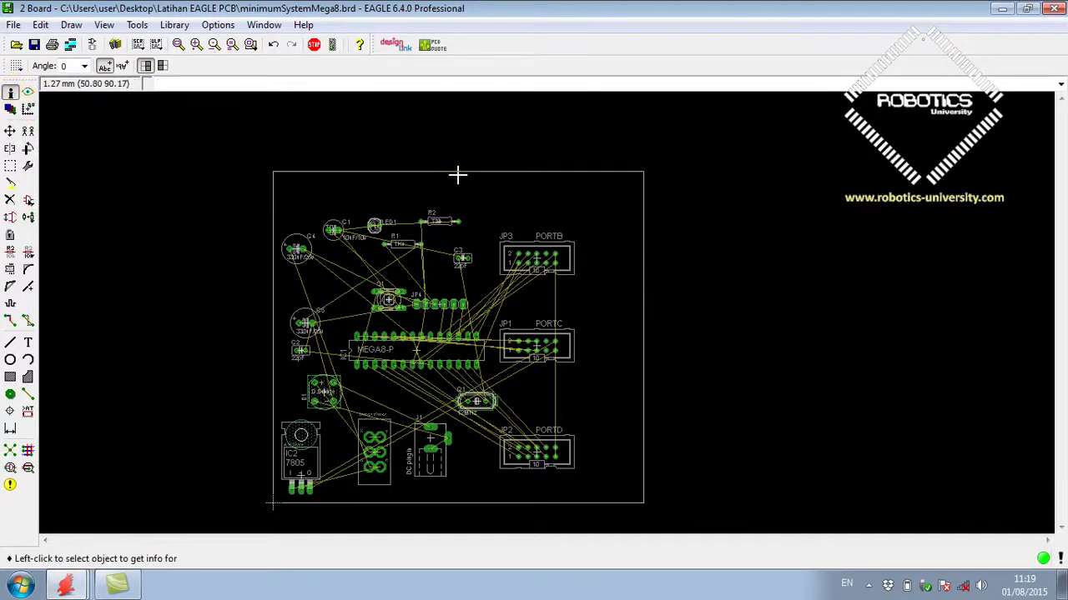
pyautogui.click(458, 172)
pyautogui.click(738, 285)
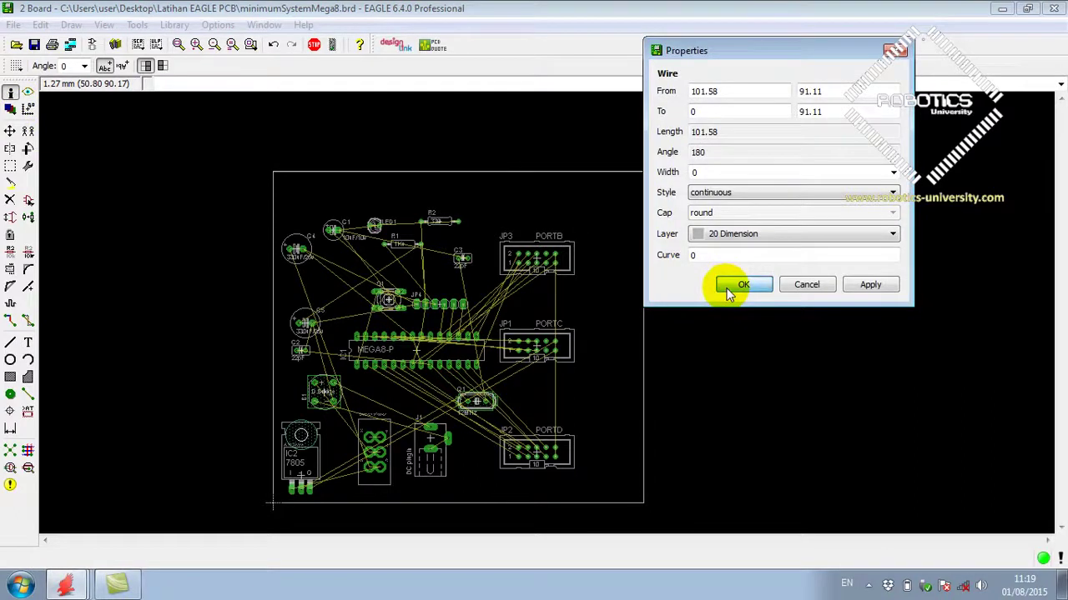
# - Nudge the right edge once more until the top edge reads 100.31 mm
pyautogui.click(10, 131)
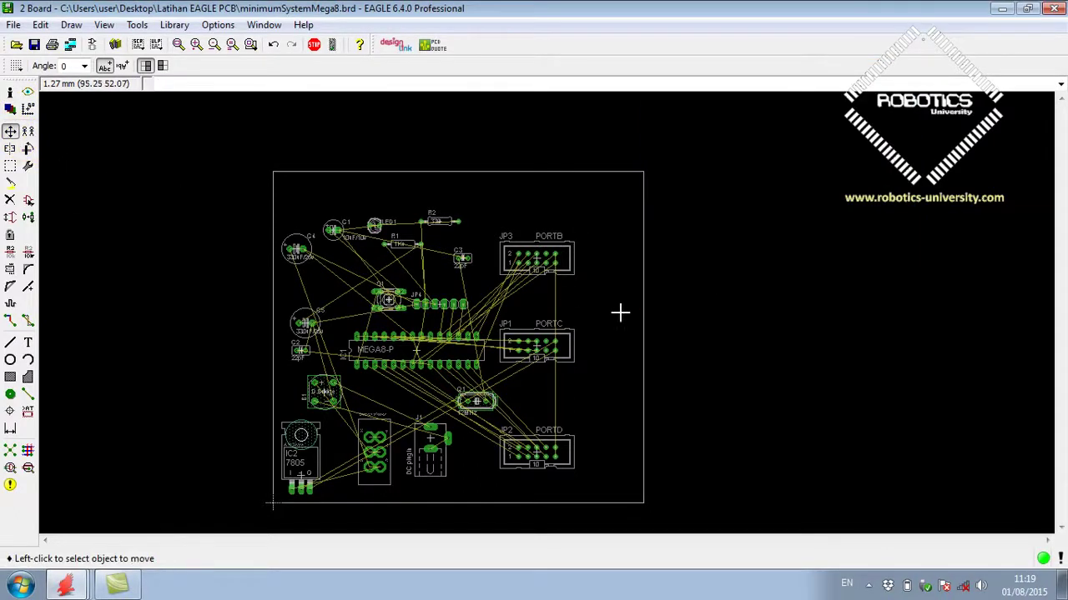
pyautogui.click(643, 319)
pyautogui.click(643, 319)
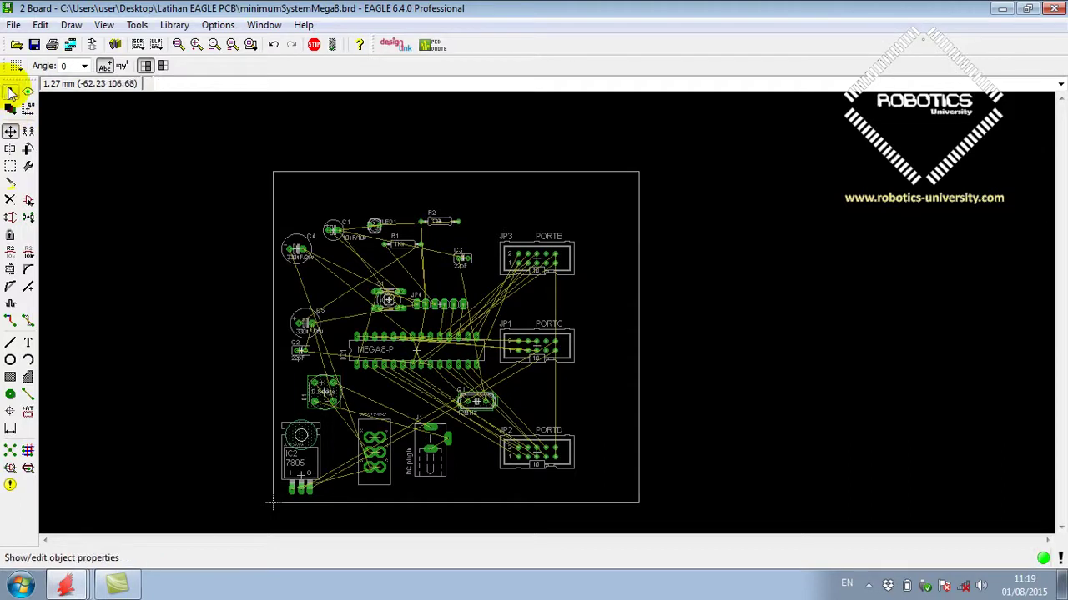
pyautogui.click(10, 92)
pyautogui.click(440, 174)
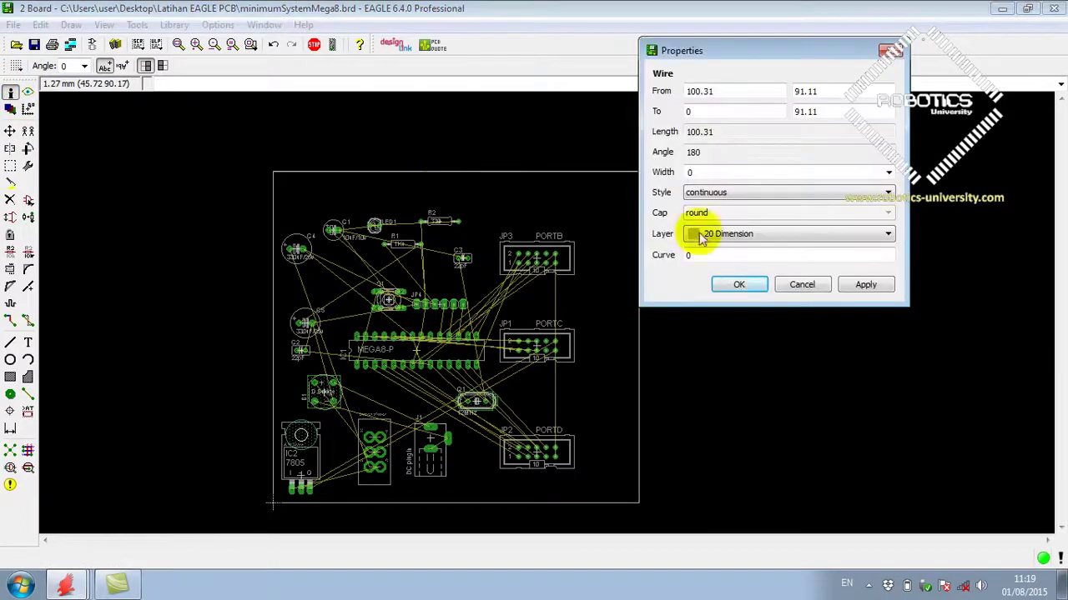
pyautogui.click(733, 286)
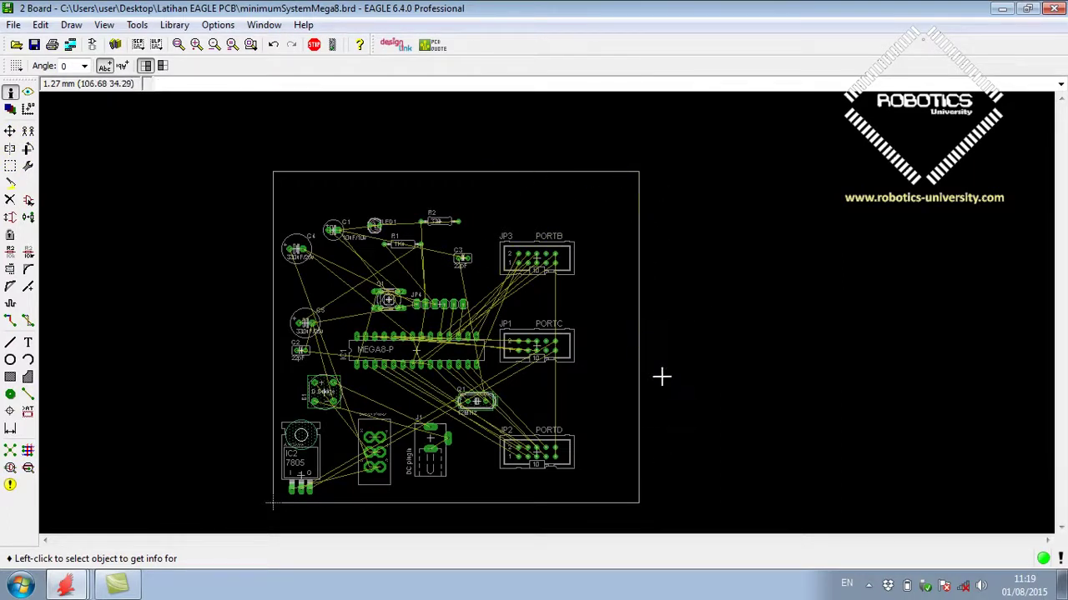
# - Check the right outline edge's length, then raise the top edge
pyautogui.click(639, 341)
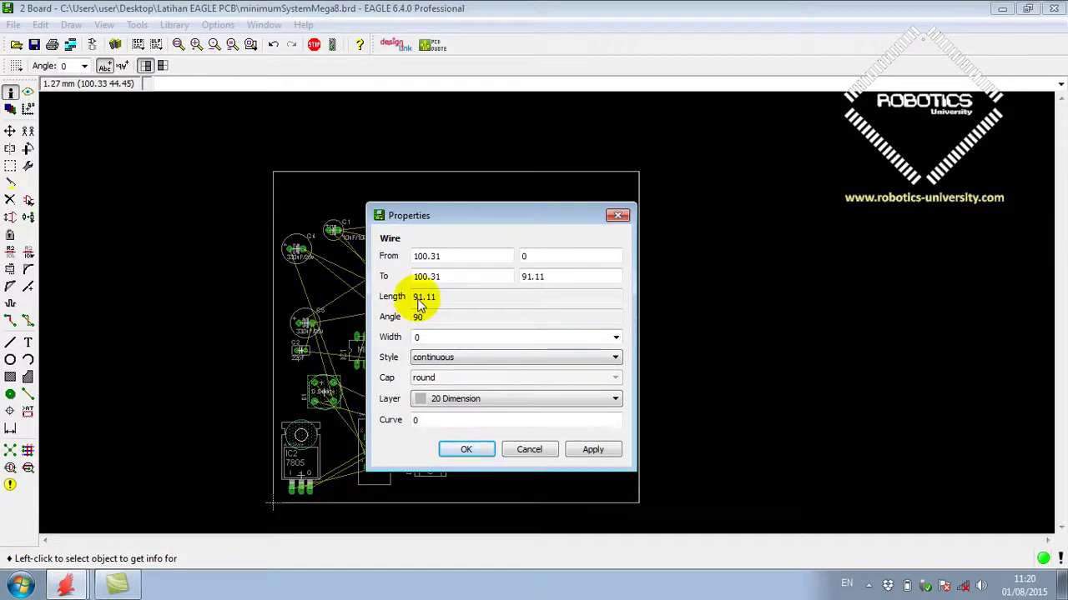
pyautogui.click(465, 451)
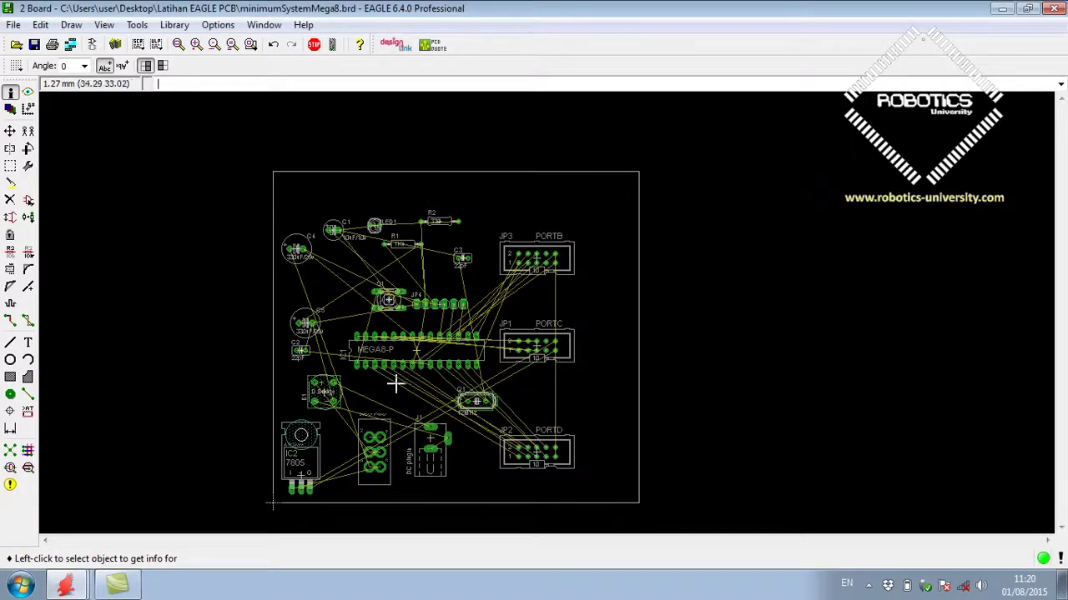
pyautogui.click(10, 131)
pyautogui.click(443, 171)
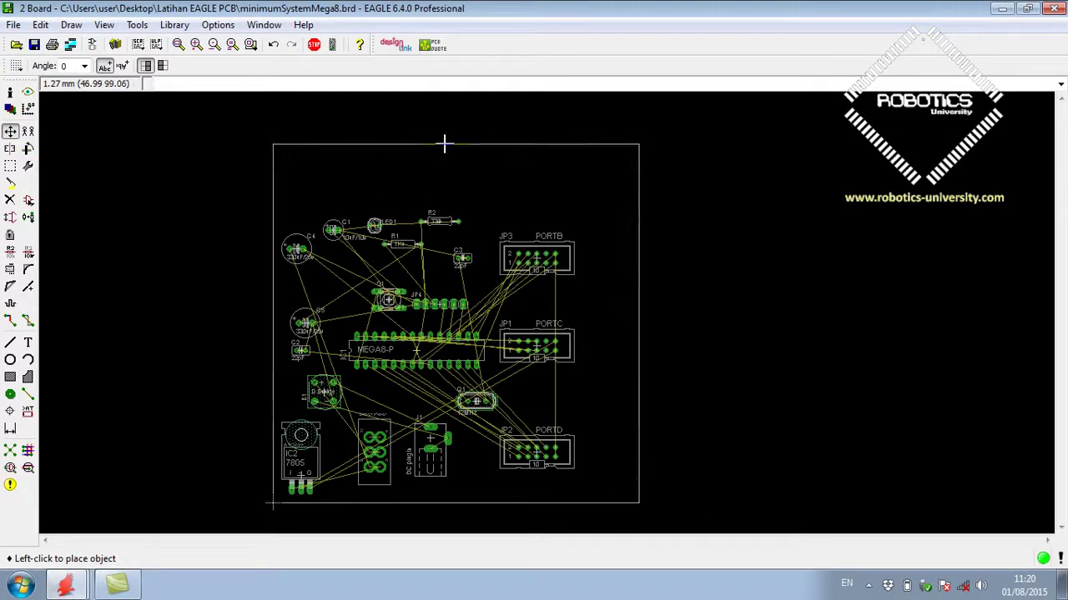
pyautogui.click(444, 147)
# - Recheck the right edge's height and the top edge's coordinates after raising it
pyautogui.click(10, 93)
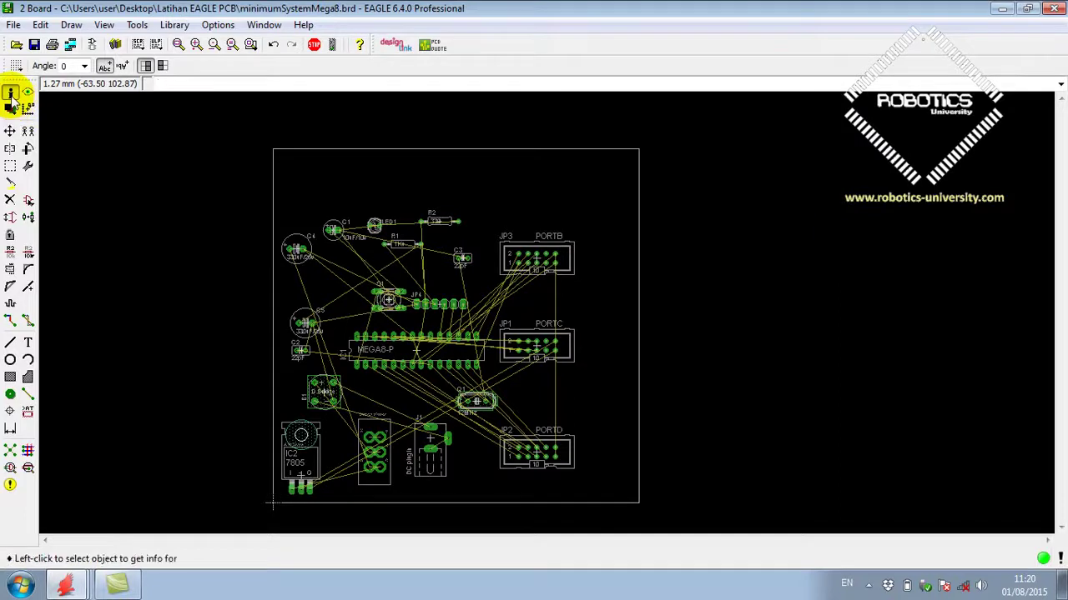
pyautogui.click(639, 309)
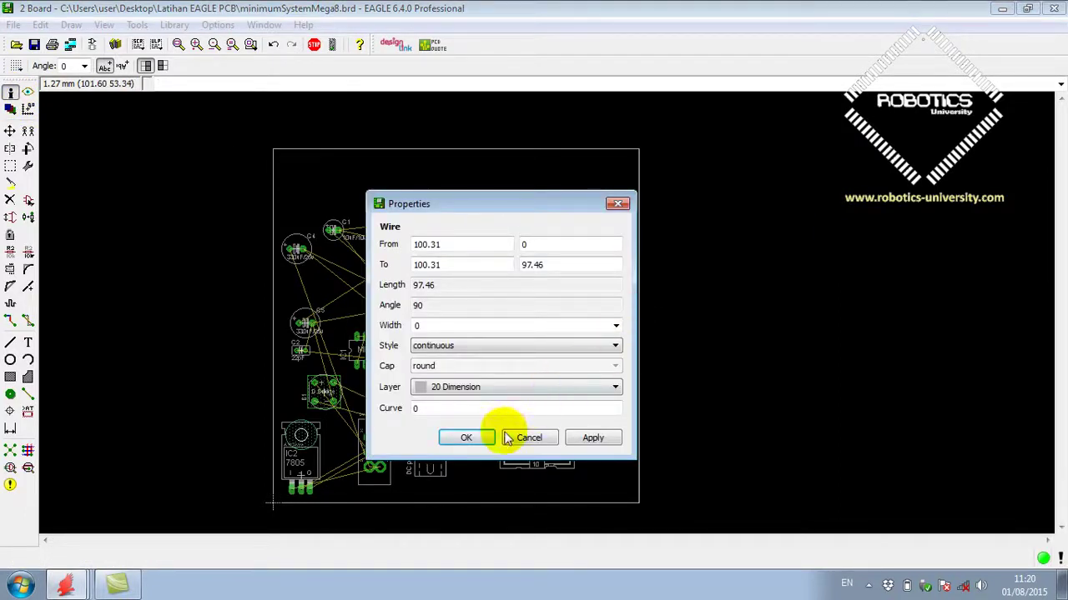
pyautogui.click(467, 437)
pyautogui.click(444, 149)
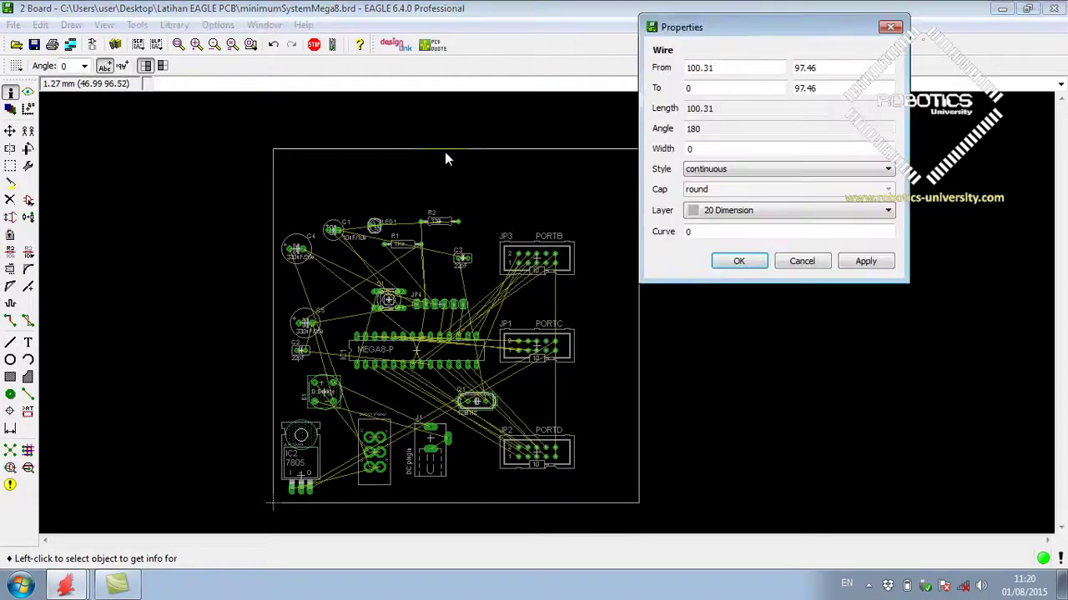
pyautogui.click(747, 260)
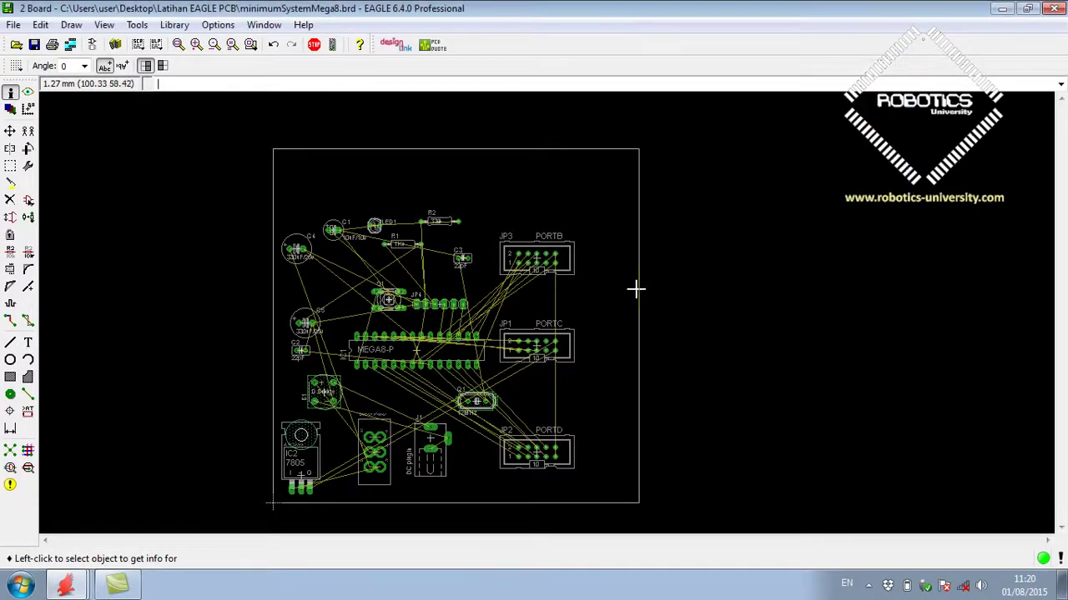
pyautogui.click(639, 286)
pyautogui.click(471, 437)
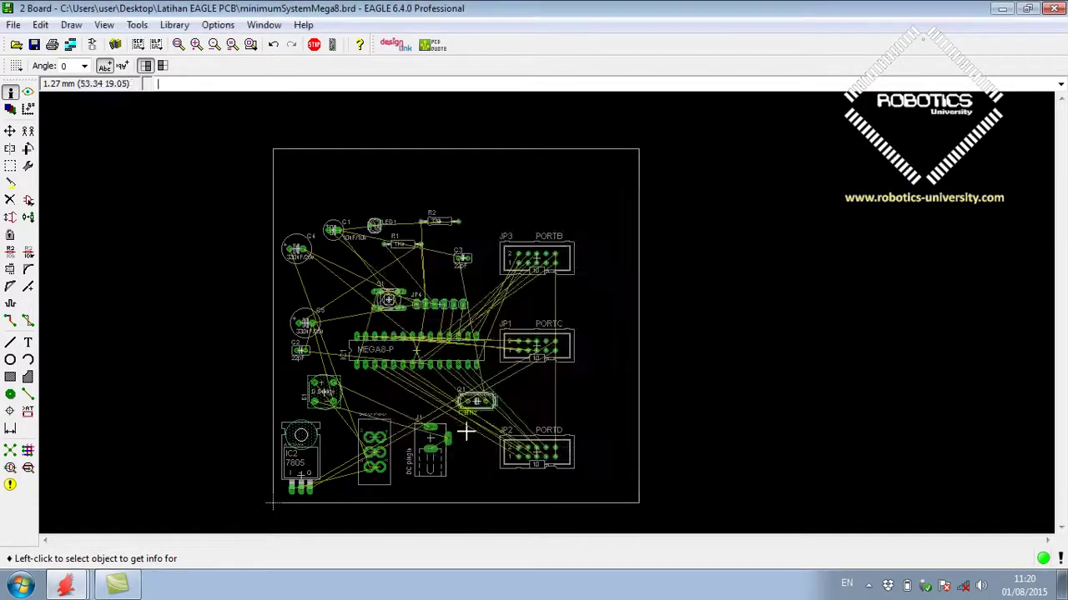
# - Raise the top edge further, beyond y = 97.46 mm
pyautogui.click(10, 131)
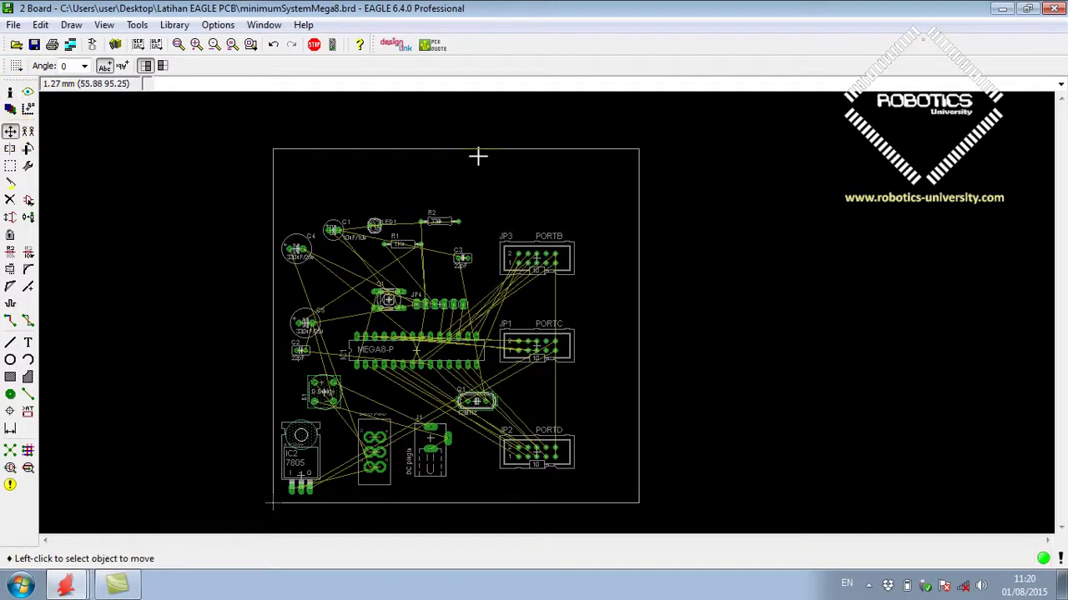
pyautogui.click(463, 149)
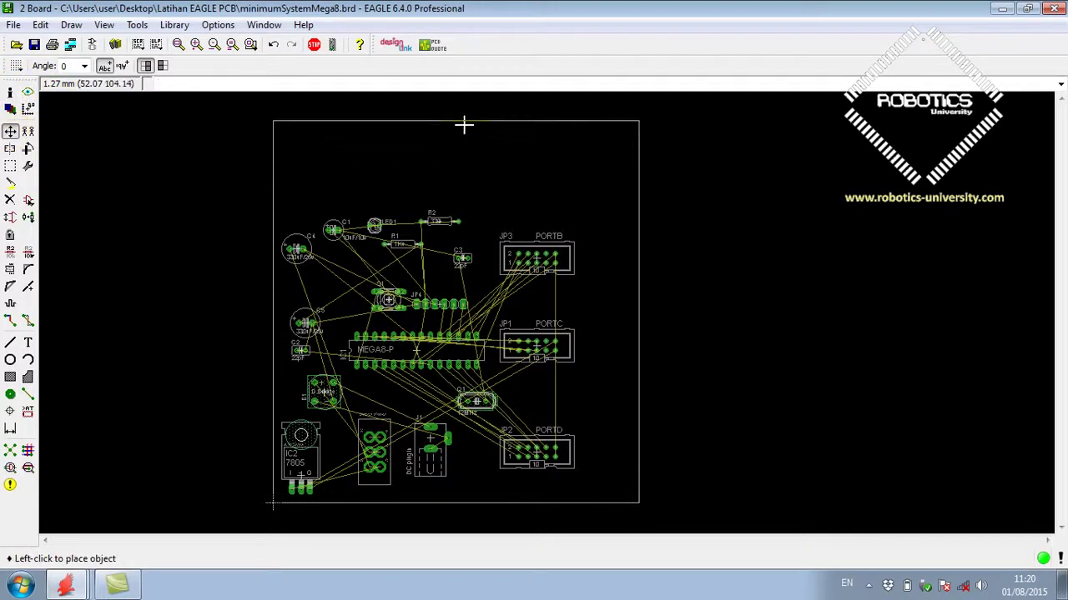
pyautogui.click(465, 121)
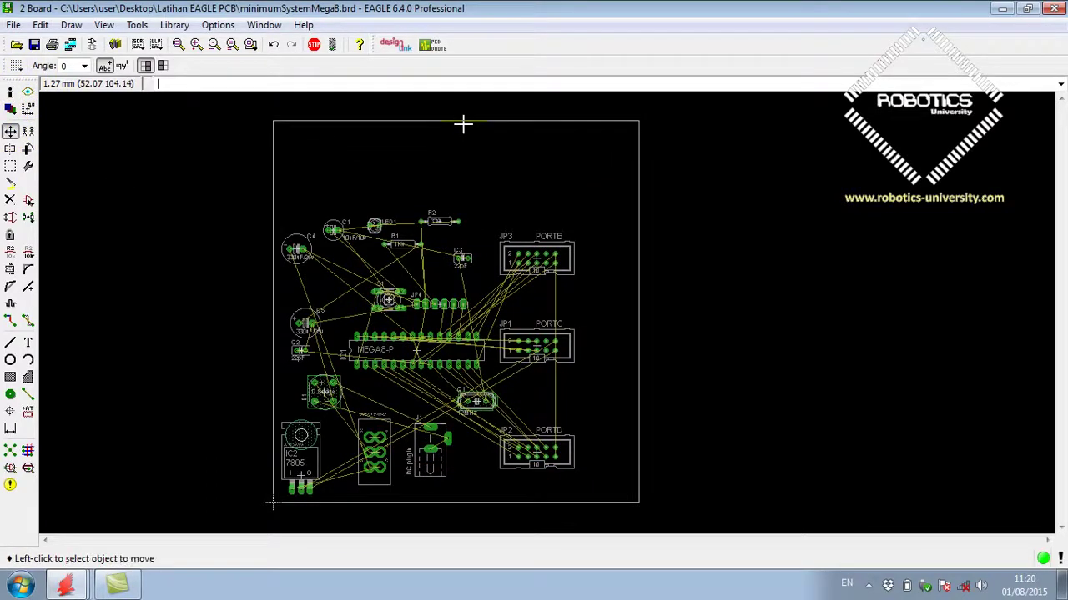
pyautogui.click(10, 91)
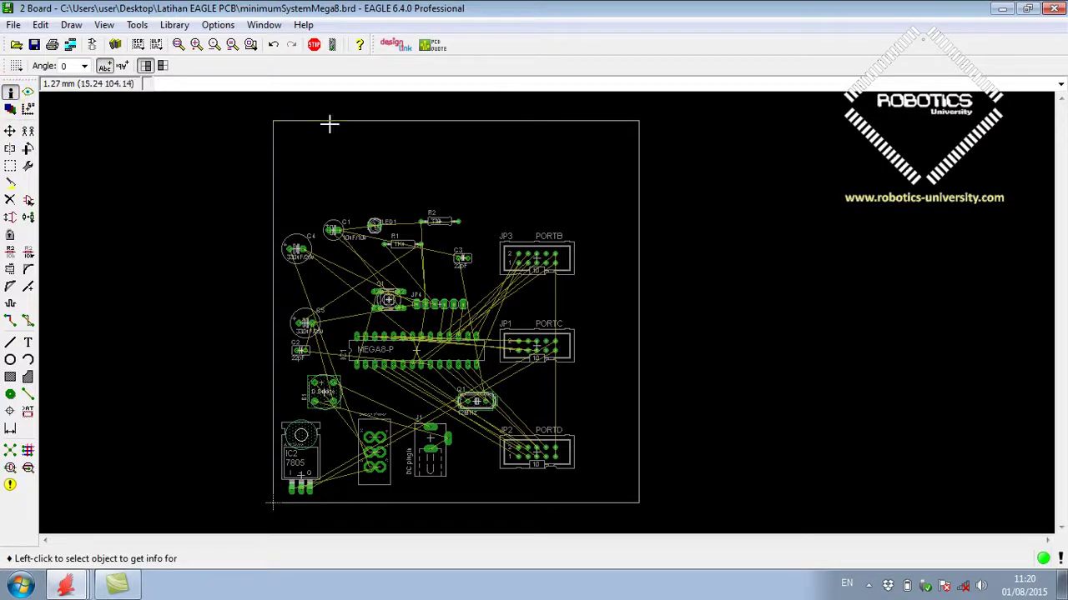
# - Lower the top edge slightly so the left outline edge measures exactly 100 mm
pyautogui.click(274, 281)
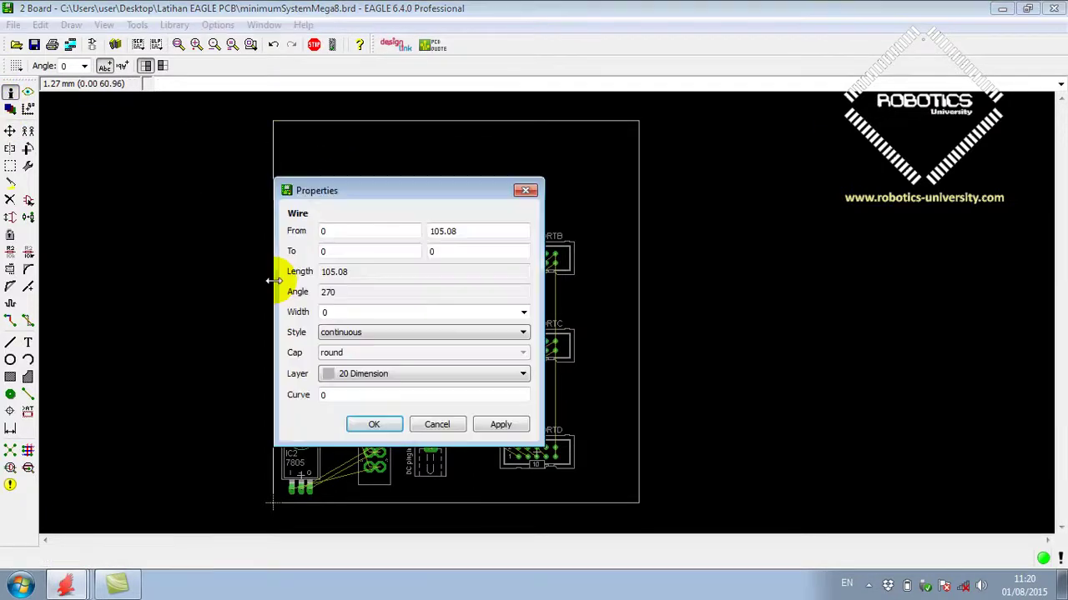
pyautogui.click(375, 425)
pyautogui.click(10, 131)
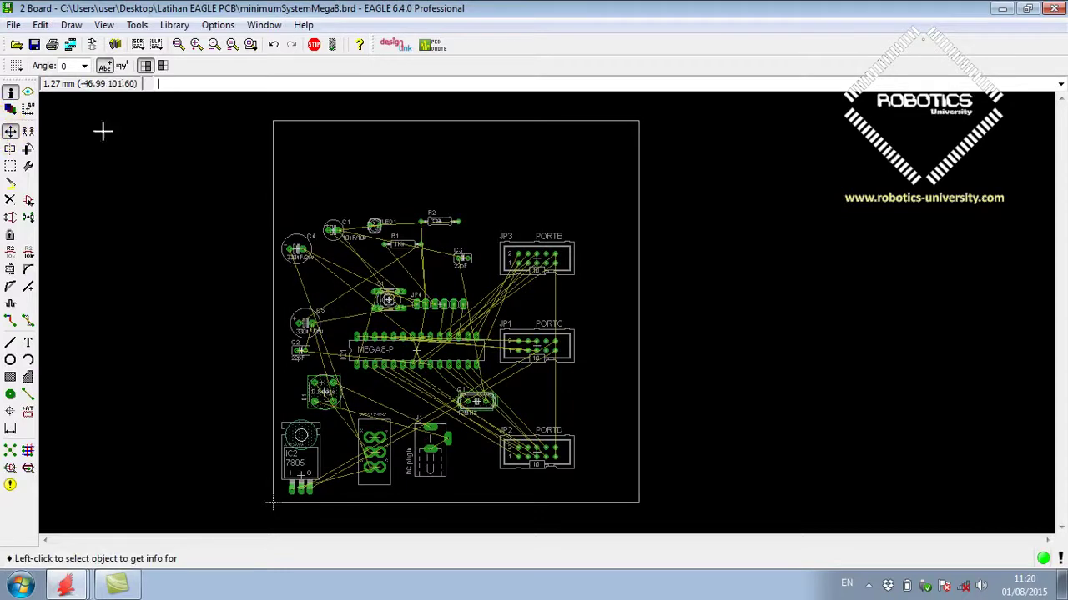
pyautogui.click(448, 122)
pyautogui.click(452, 142)
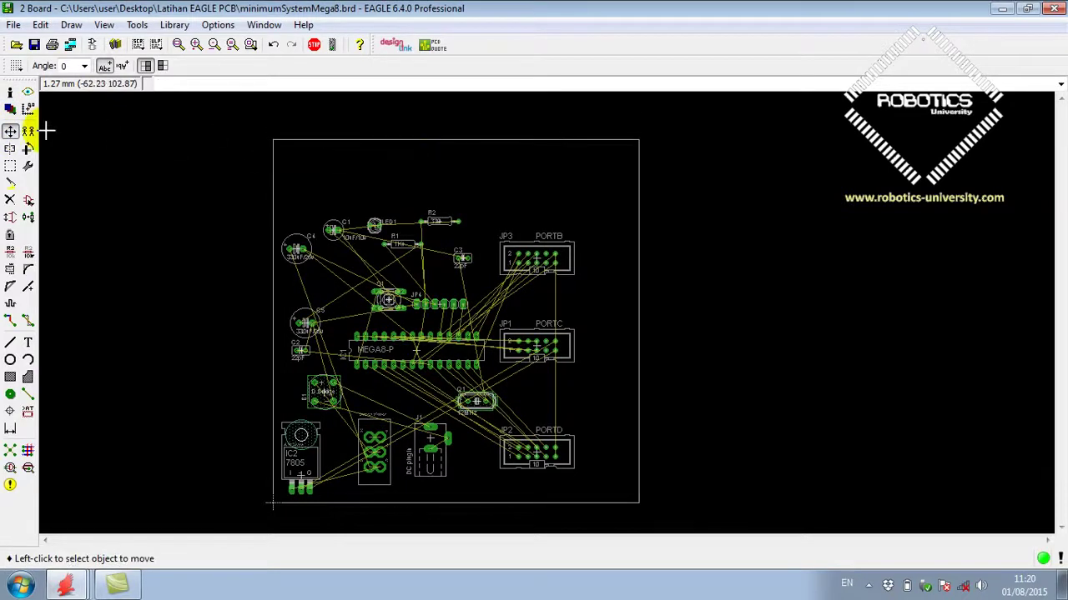
pyautogui.click(10, 92)
pyautogui.click(273, 222)
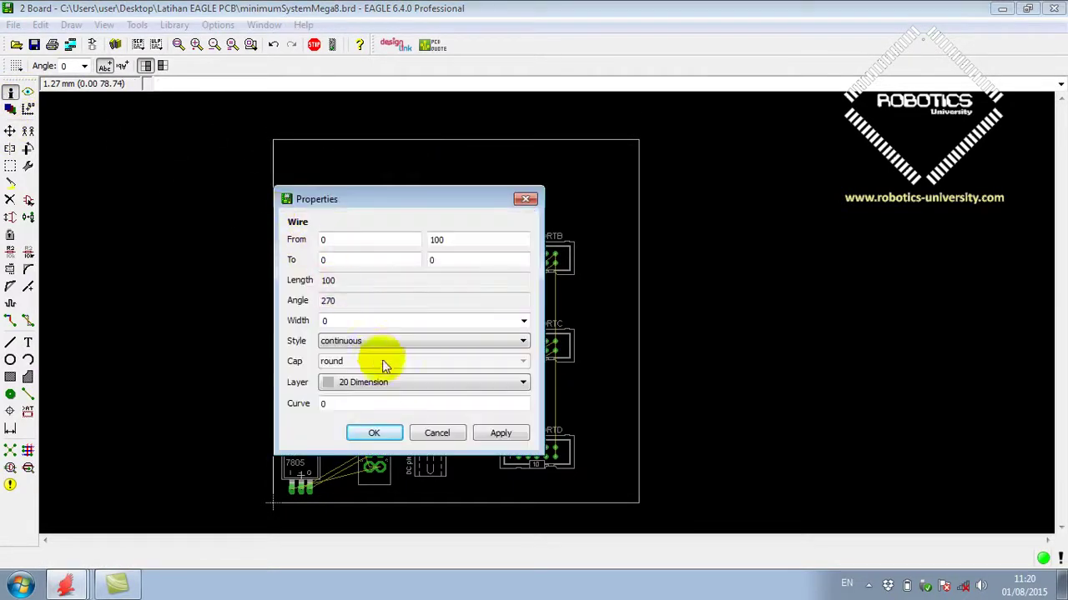
pyautogui.click(388, 432)
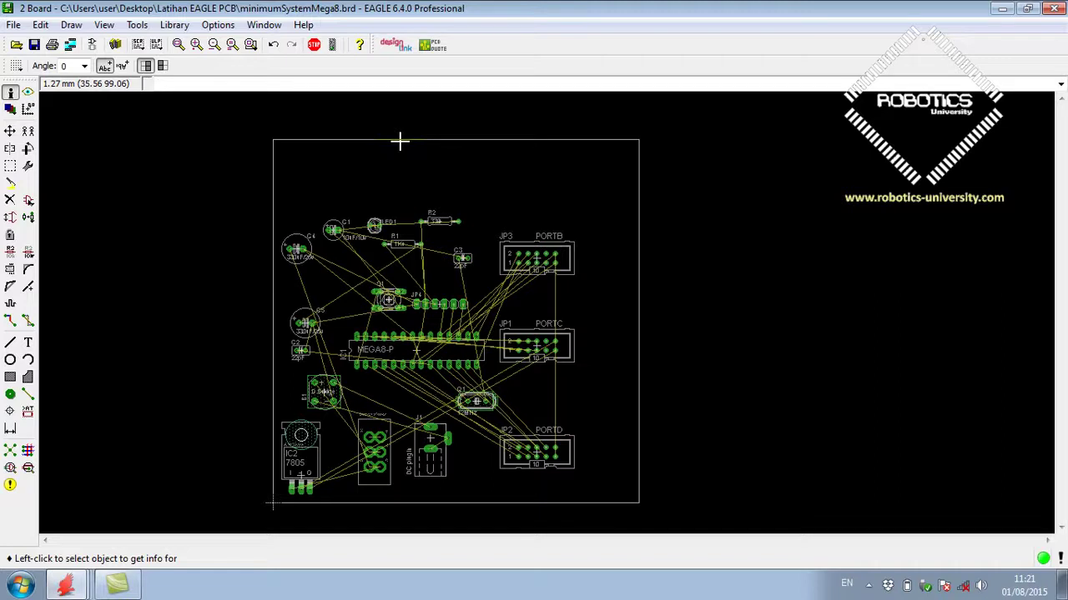
# - Zoom to fit the whole 100 × 100 mm board in view
pyautogui.click(178, 45)
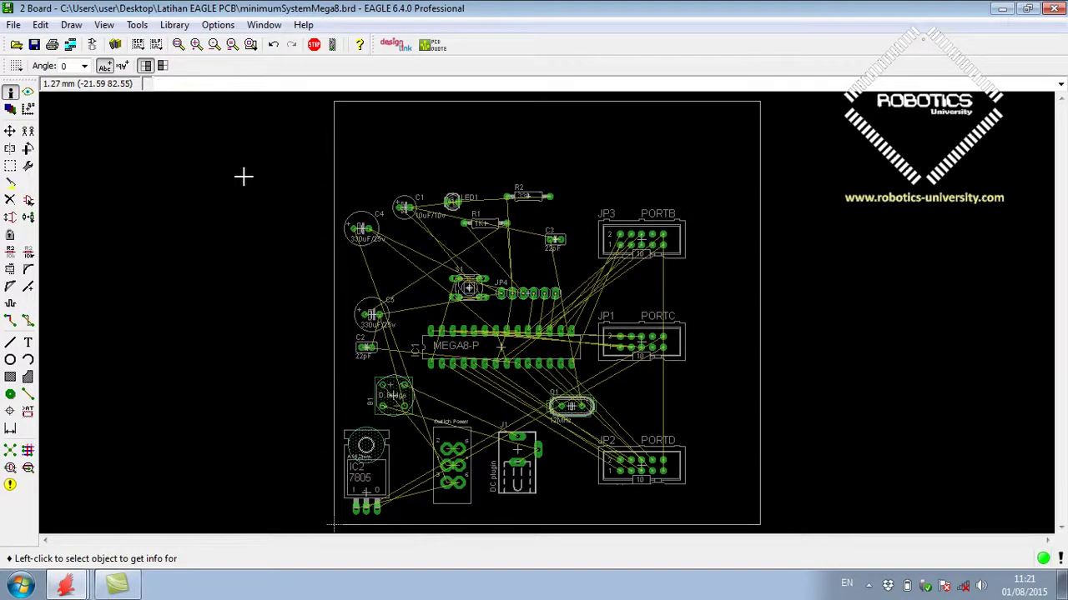